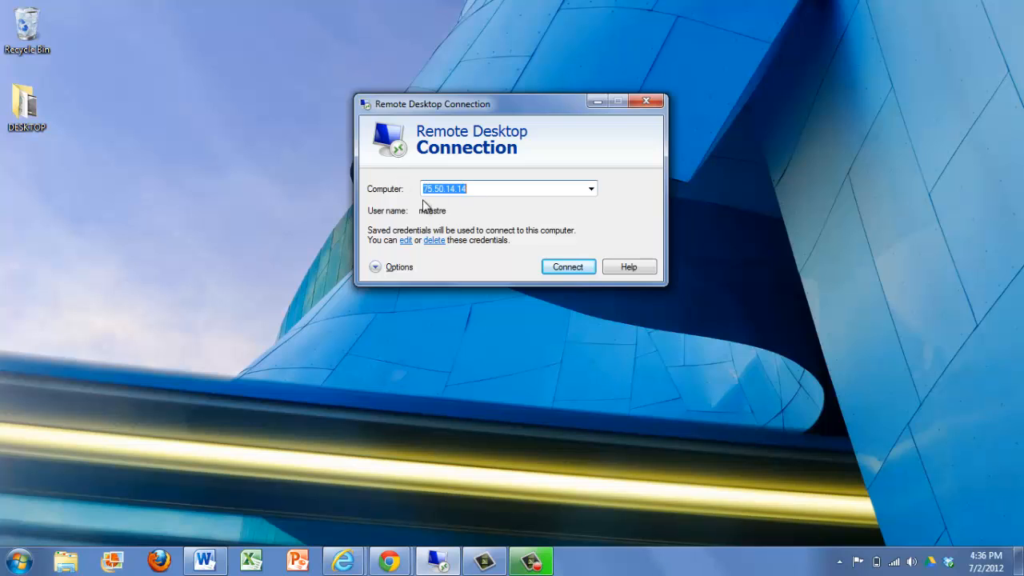
Connect to the saved remote computer and launch FIREHOUSE Software 7 from its desktop.
click(567, 270)
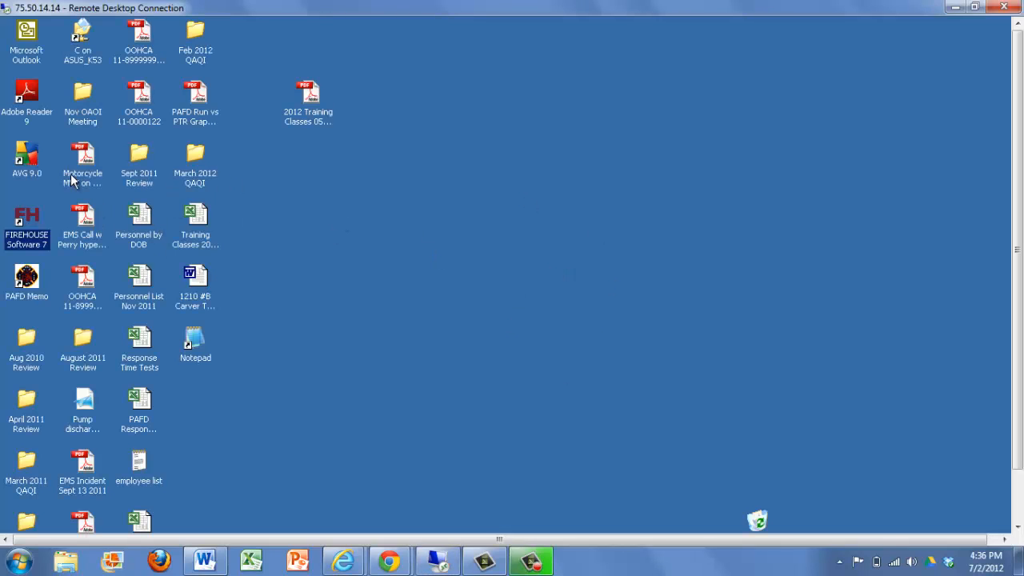
double_click(27, 216)
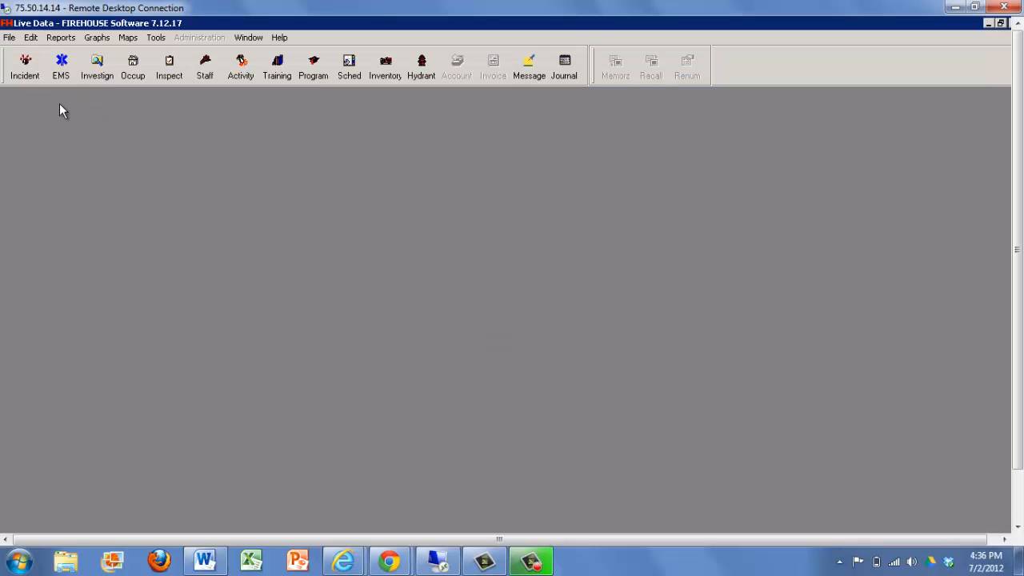
Start Batch Maintenance/Test Entry for apparatus, equipment and inventory, and list the records with the SCBA's query.
click(10, 38)
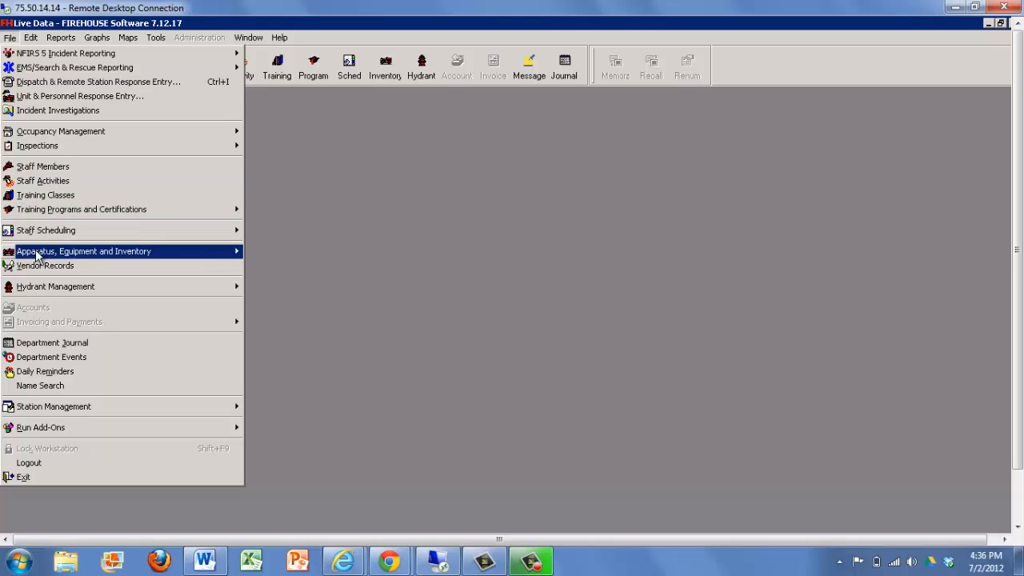
mouse_move(85, 255)
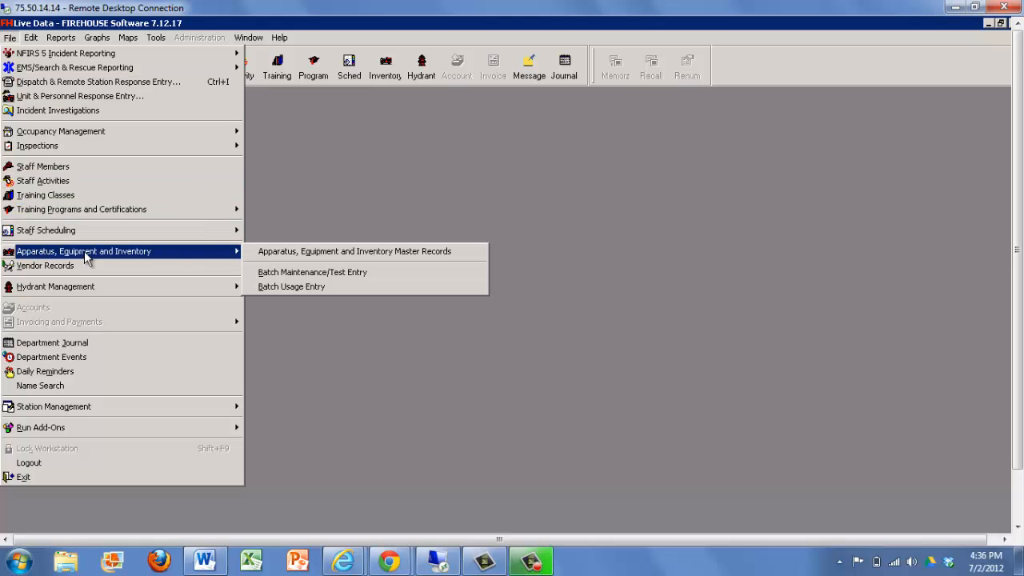
click(309, 272)
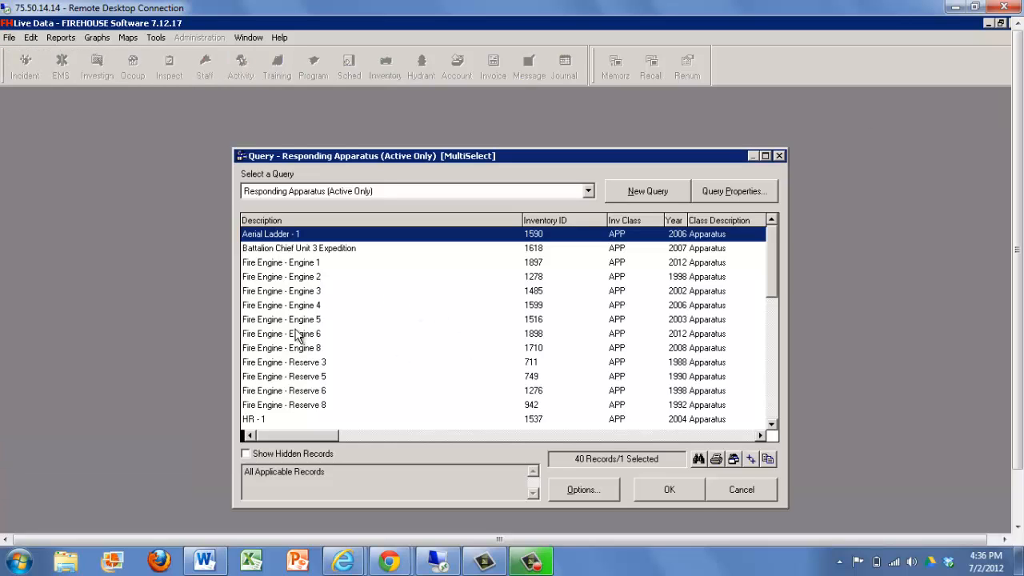
click(275, 196)
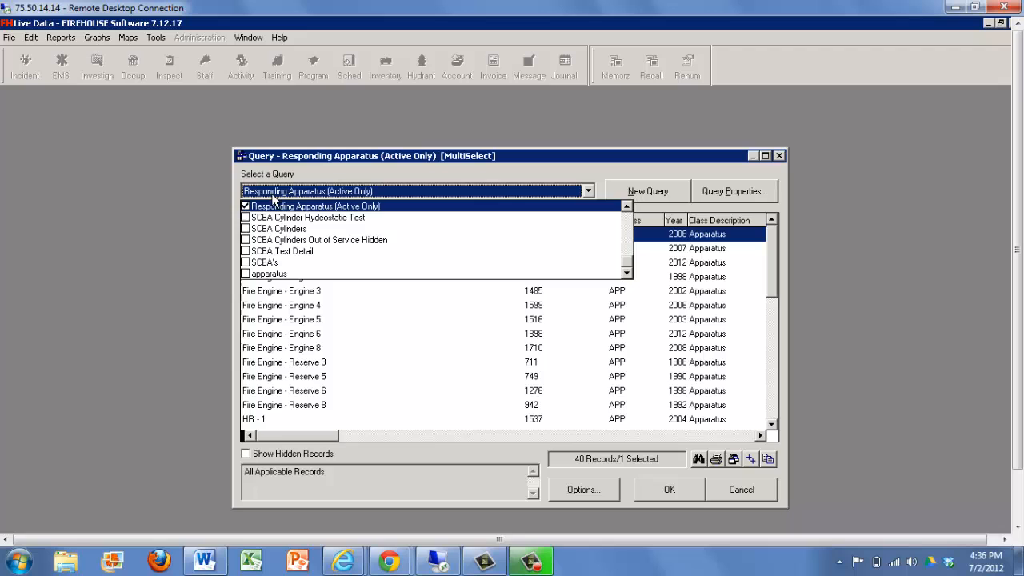
click(264, 264)
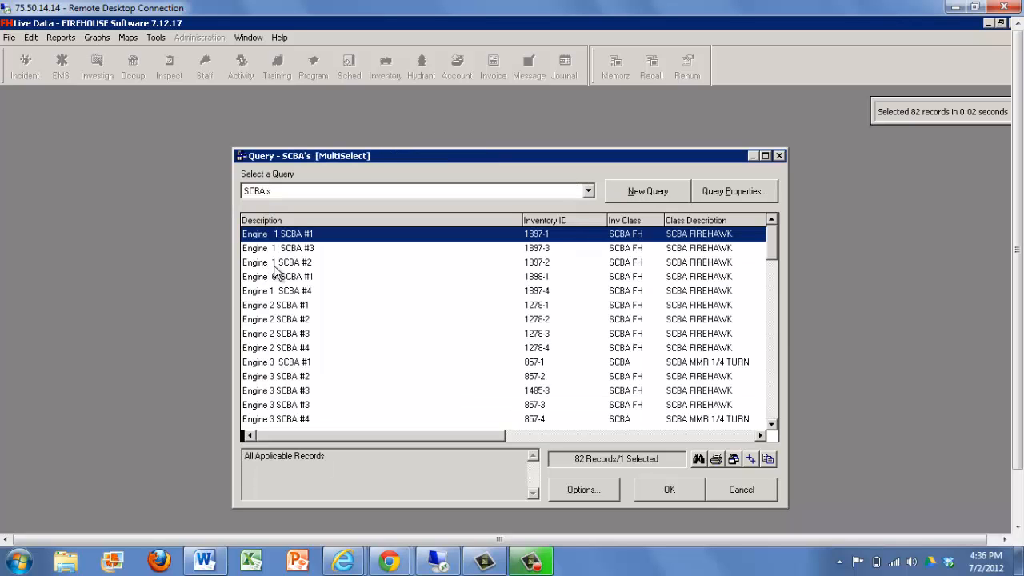
Select only the Reserve 6 SCBA #1 (1276-1) and Reserve 6 SCBA #2 (1276-2) records and accept the selection.
click(769, 359)
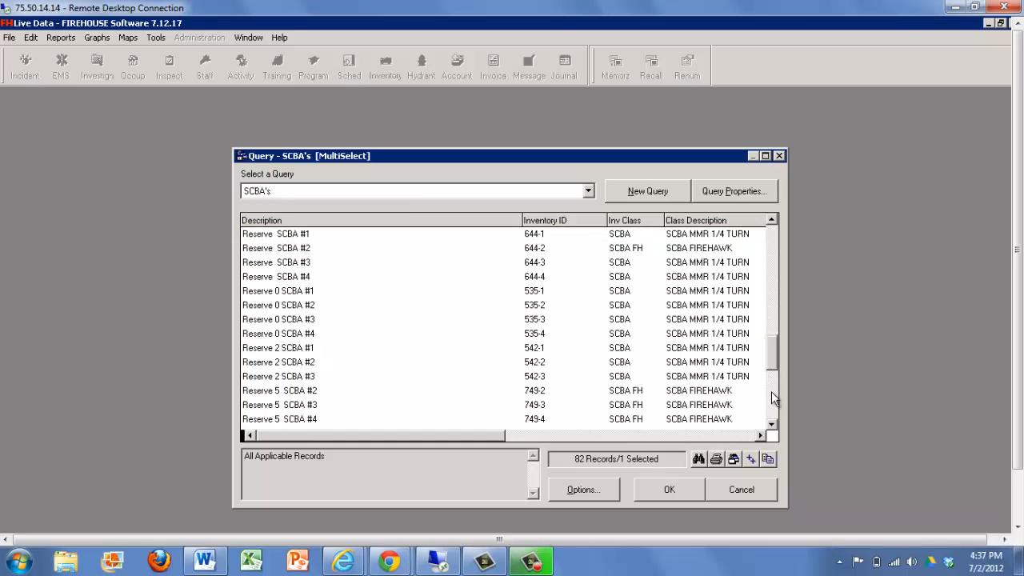
click(771, 391)
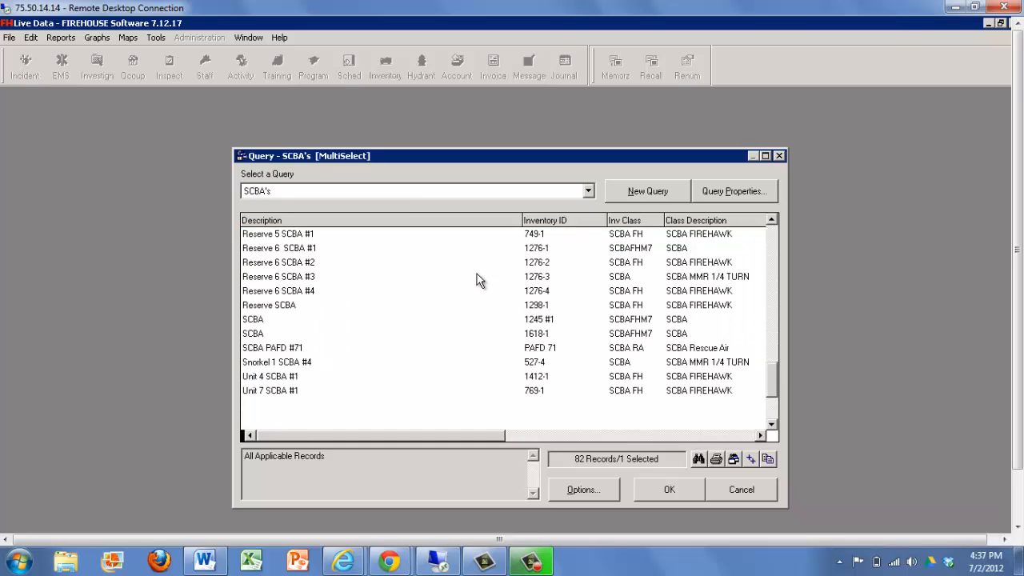
click(540, 250)
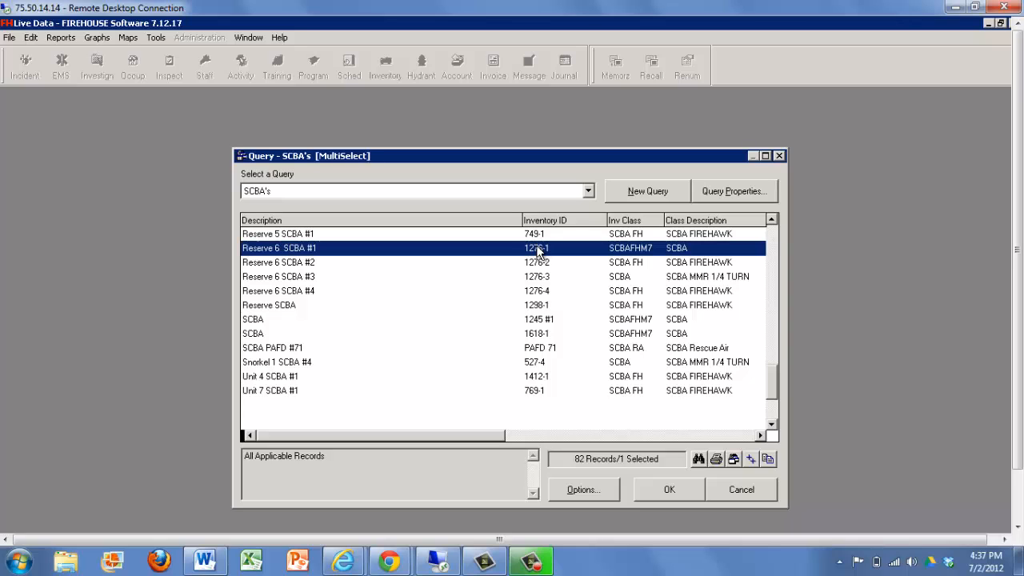
click(542, 263)
click(539, 292)
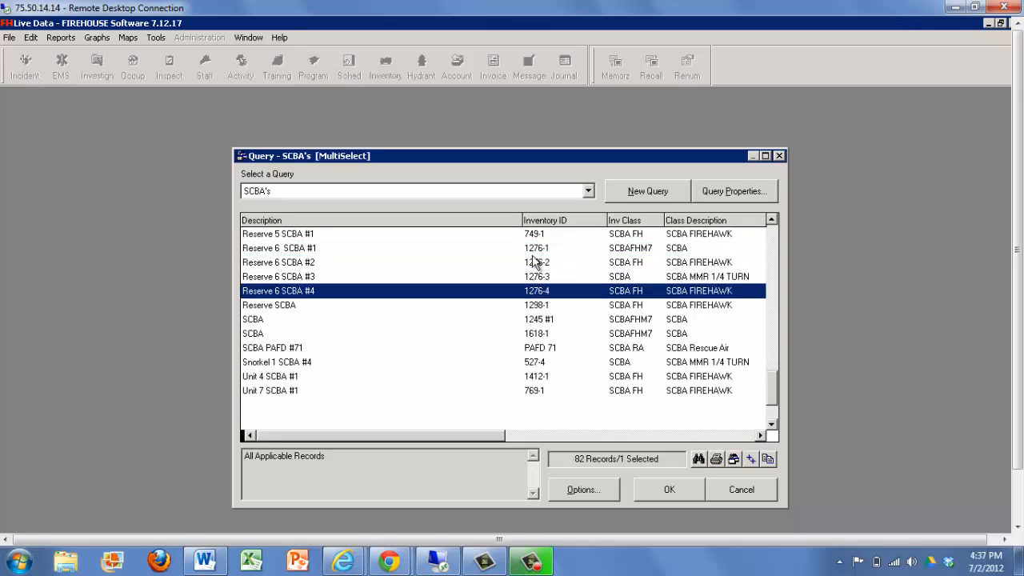
click(533, 249)
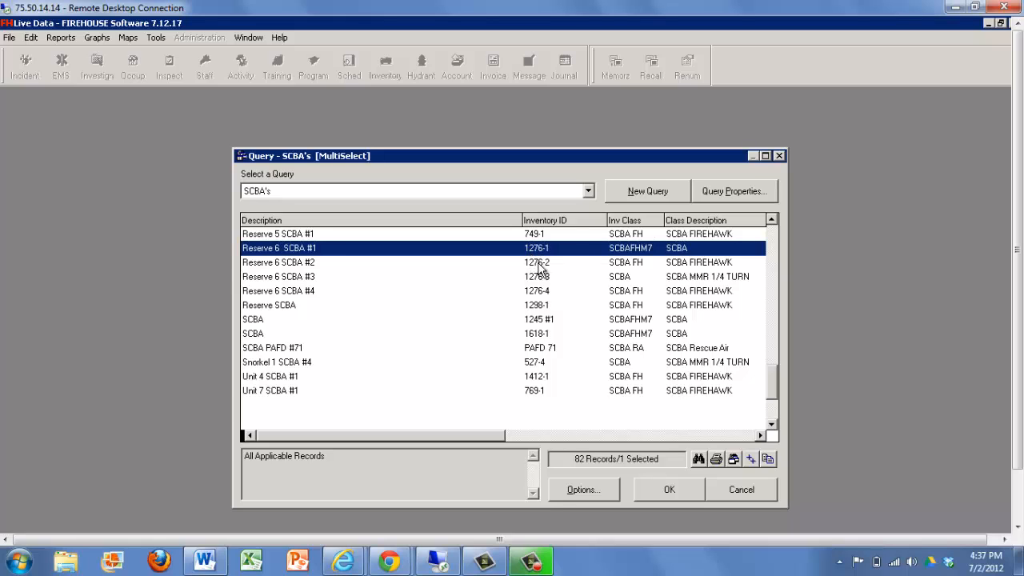
ctrl+click(539, 266)
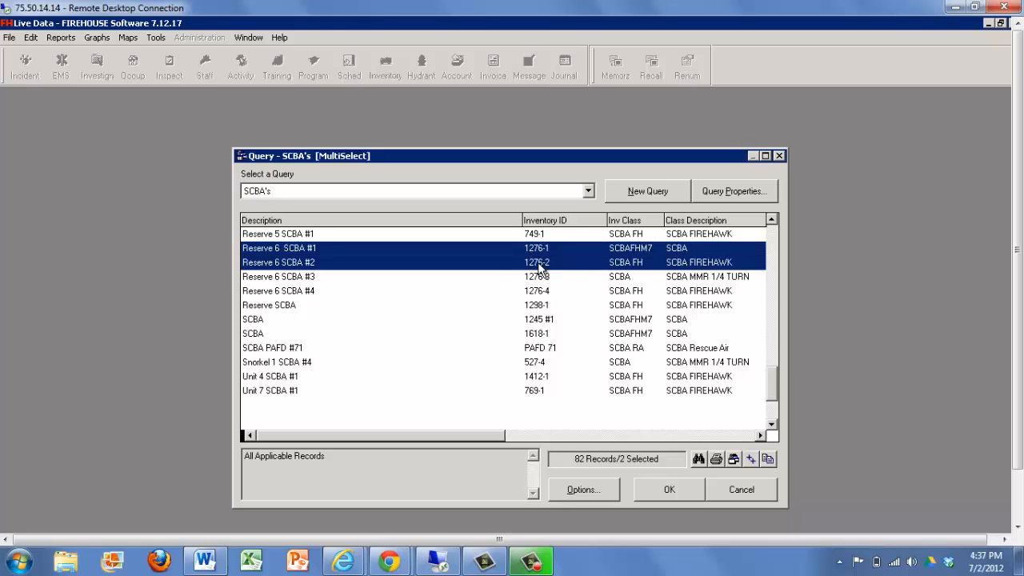
ctrl+click(535, 292)
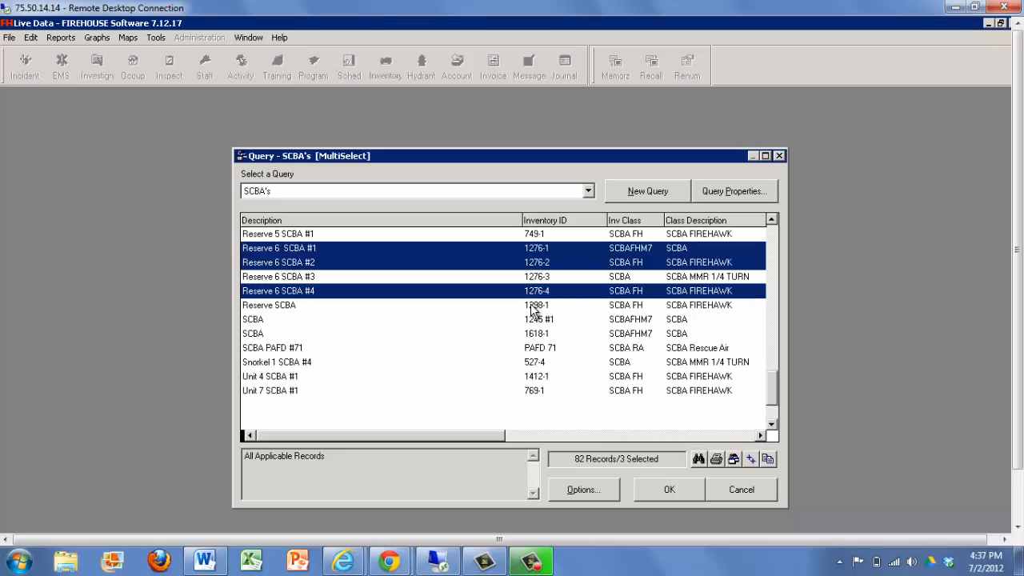
ctrl+click(534, 306)
ctrl+click(531, 293)
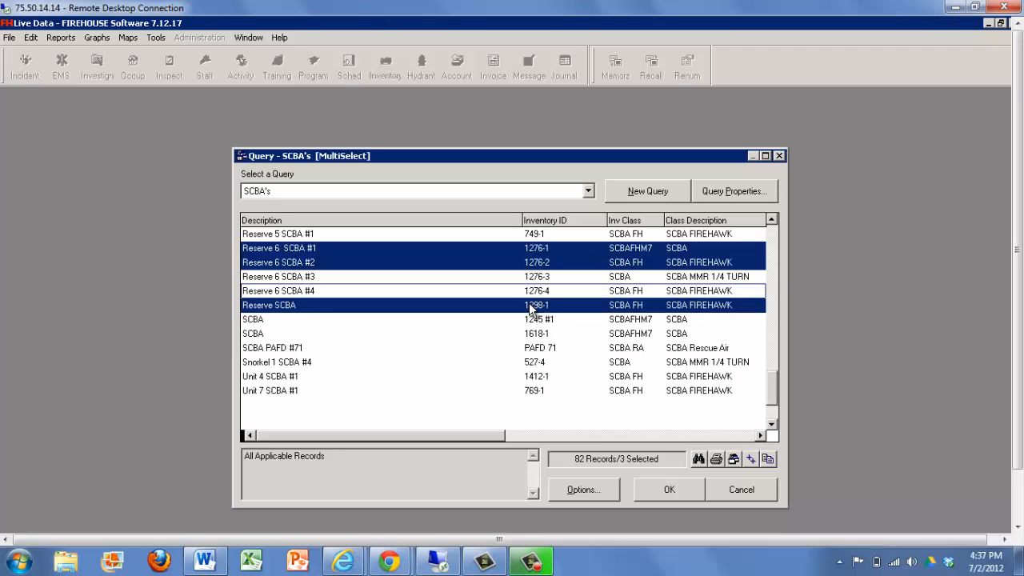
ctrl+click(531, 308)
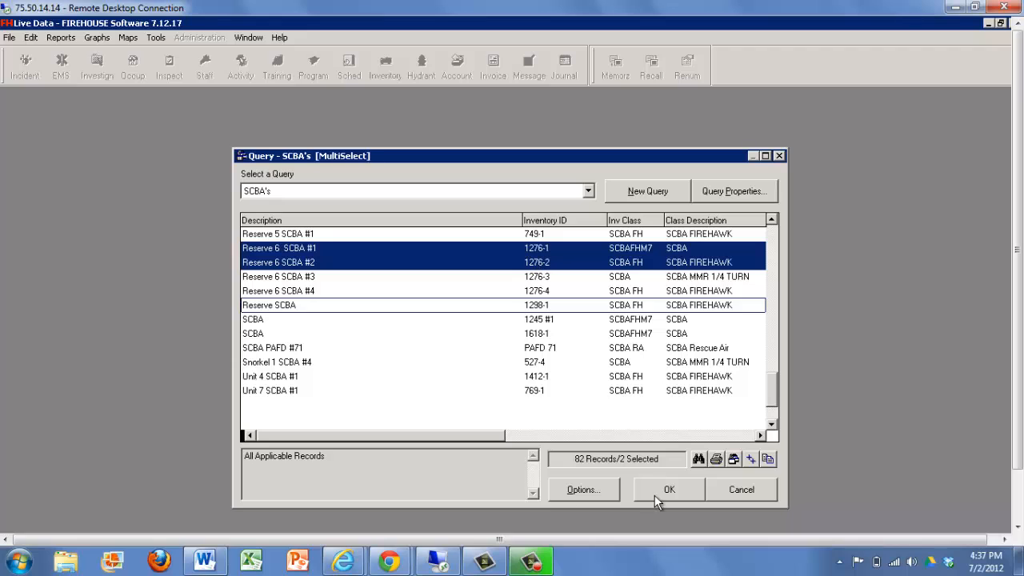
click(661, 484)
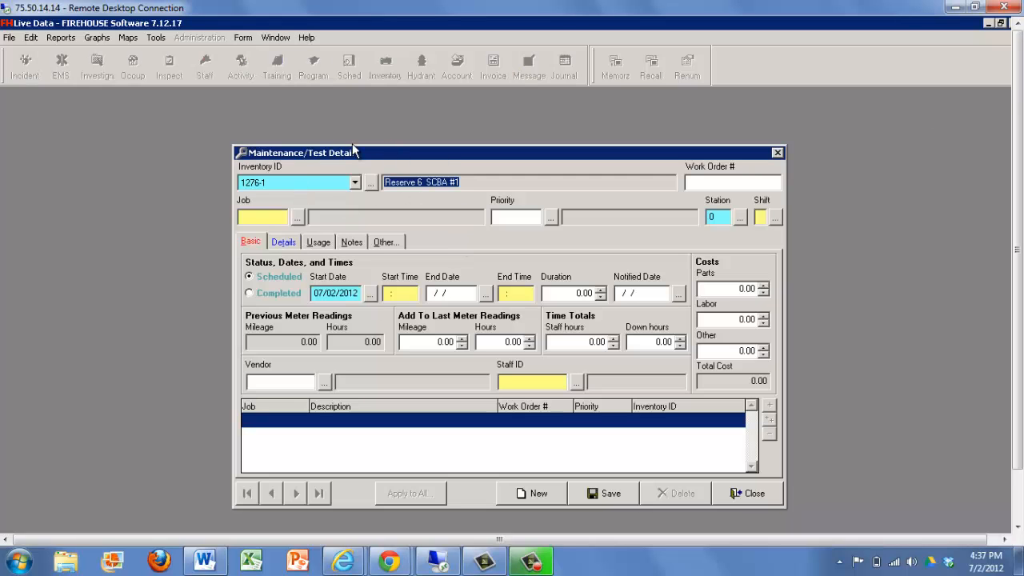
Check which inventory IDs are included in the batch, keeping 1276-1 as the current one.
click(354, 183)
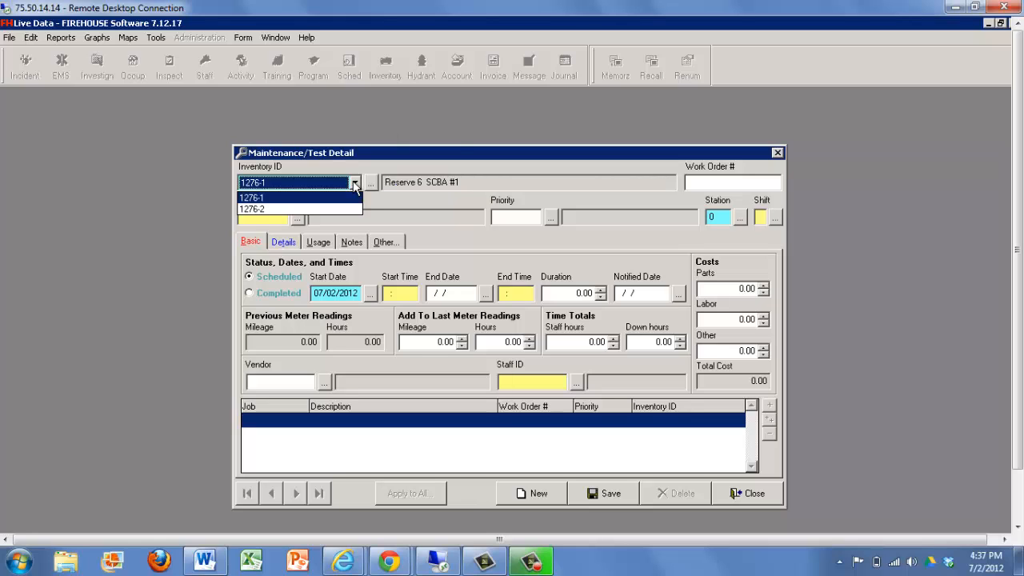
click(354, 183)
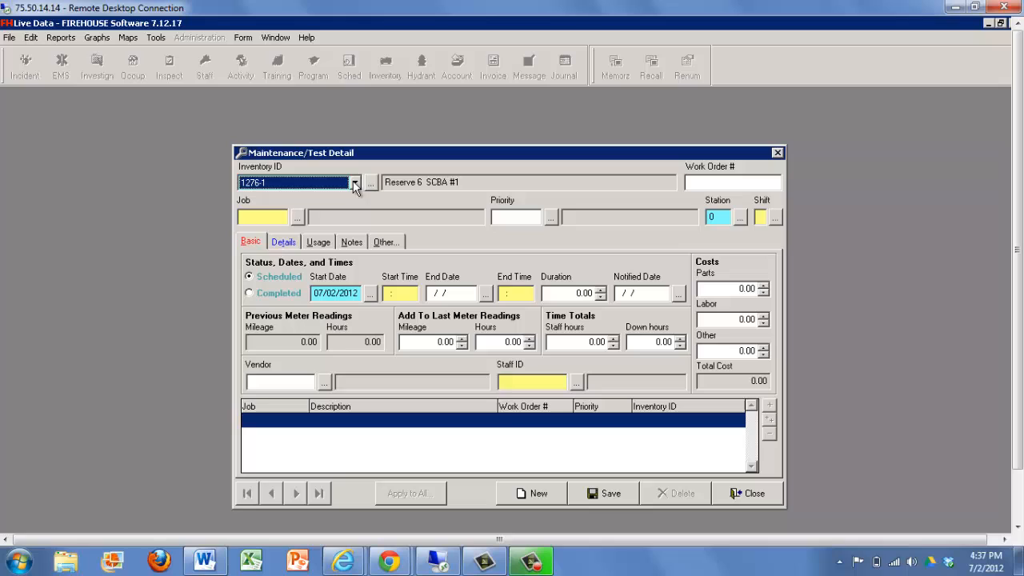
click(465, 179)
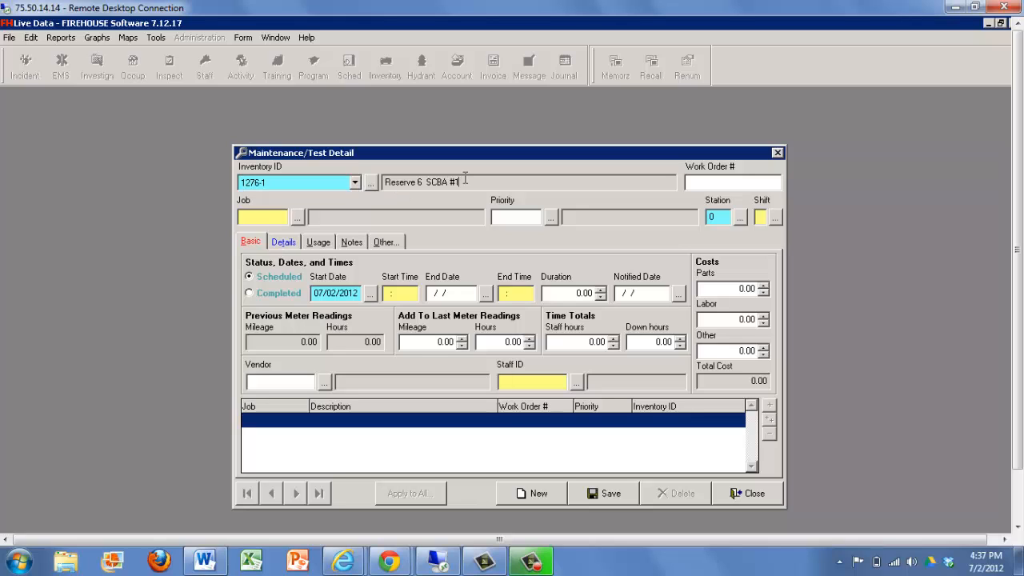
key(Tab)
key(Tab)
Look up the maintenance job codes in the SCBA group and set the job to DI (Daily Inspection).
click(297, 219)
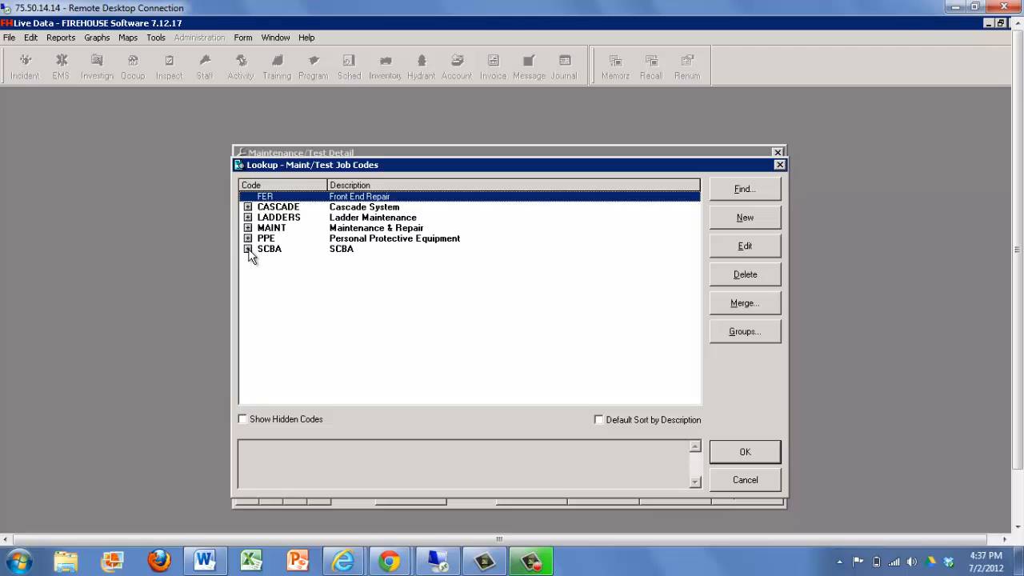
click(248, 249)
click(352, 312)
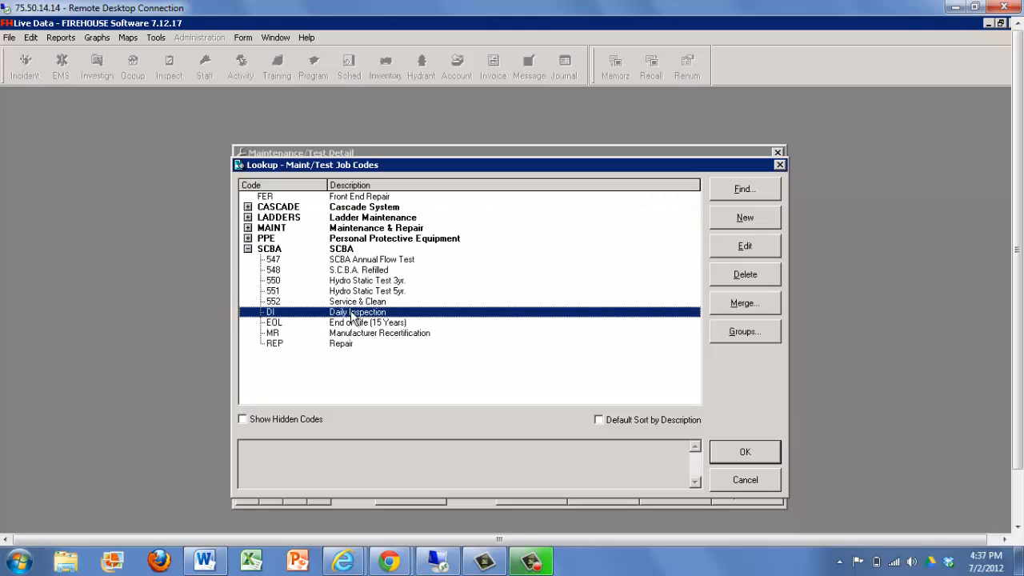
click(723, 474)
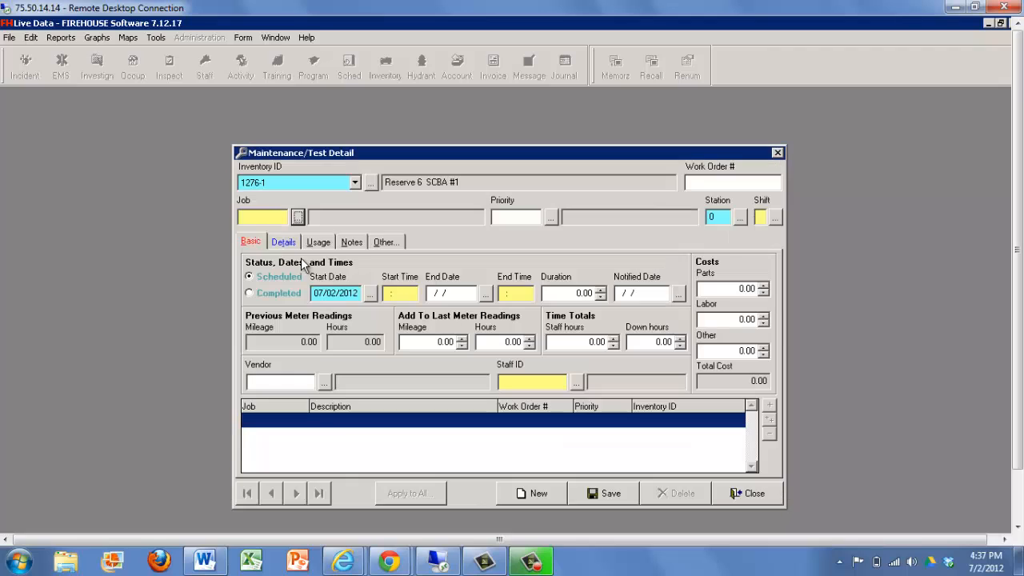
click(260, 216)
text(DI)
key(Tab)
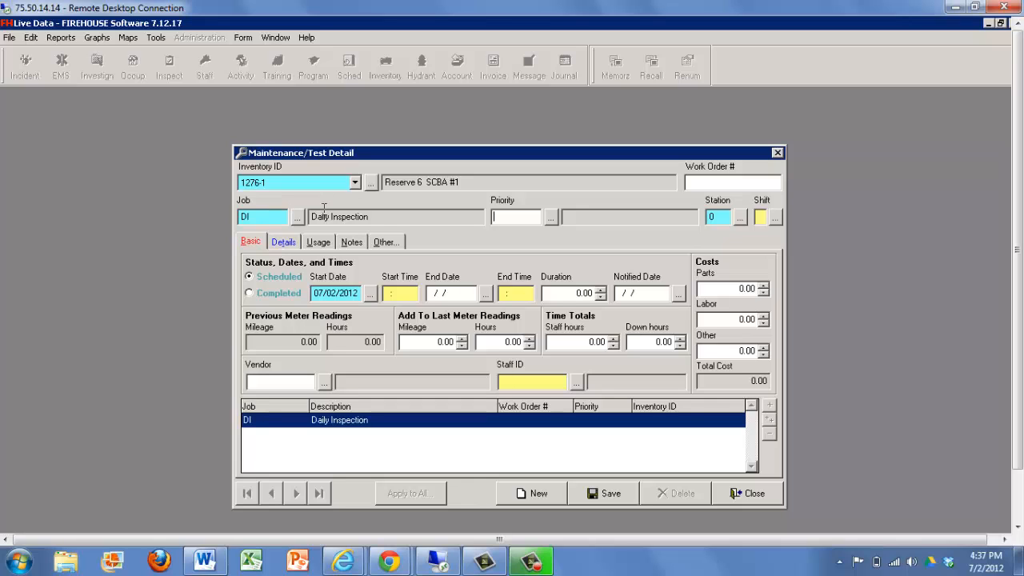
Look up the maintenance priority codes and set the priority to 2 (Preventative Maintenance).
click(551, 218)
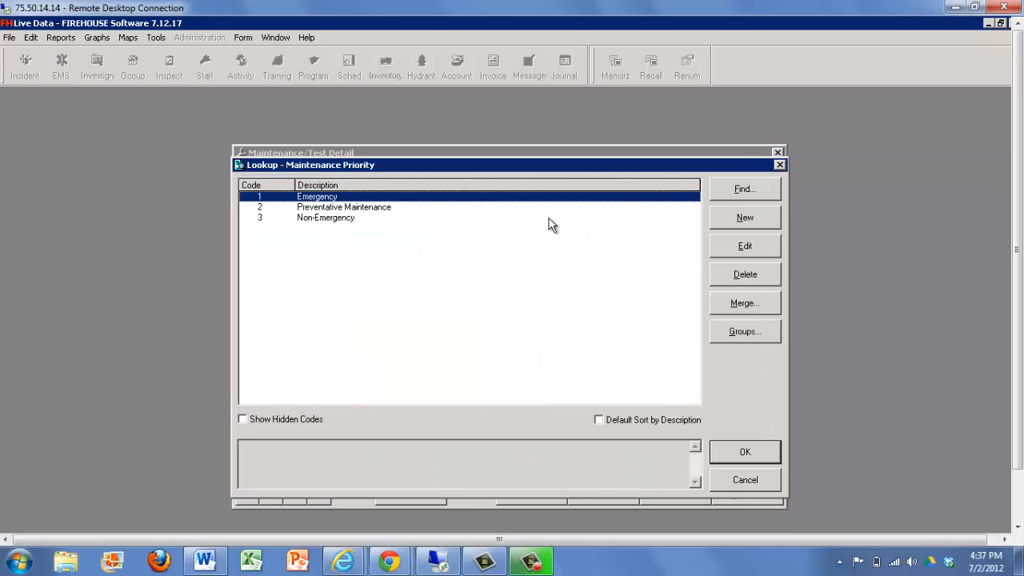
click(312, 208)
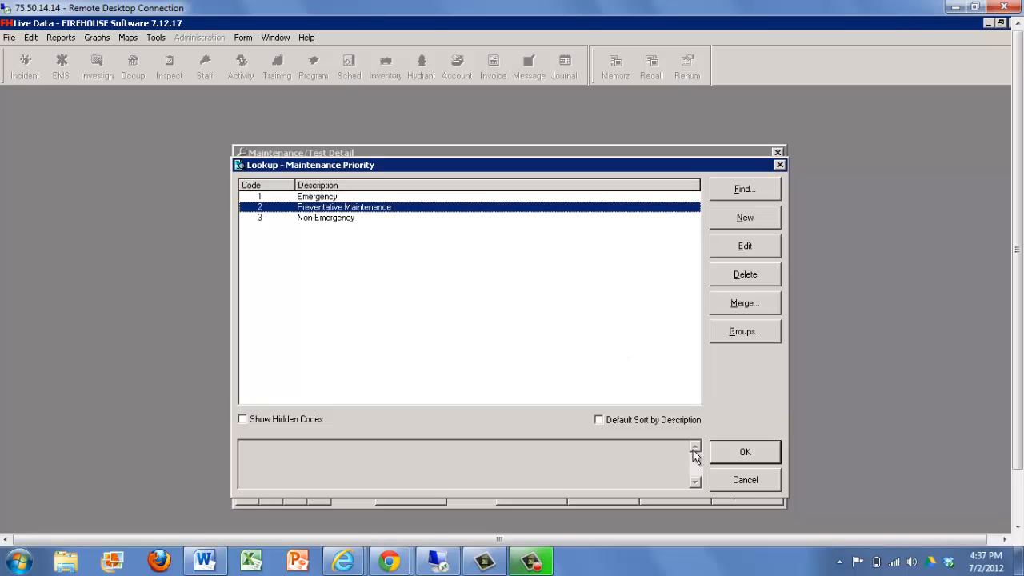
click(745, 477)
click(505, 218)
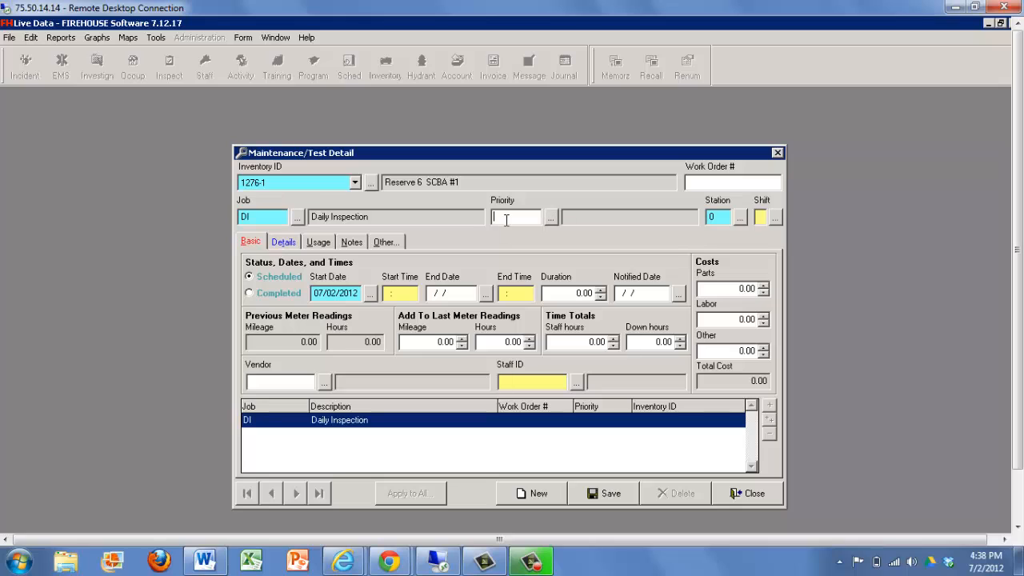
text(2)
key(Tab)
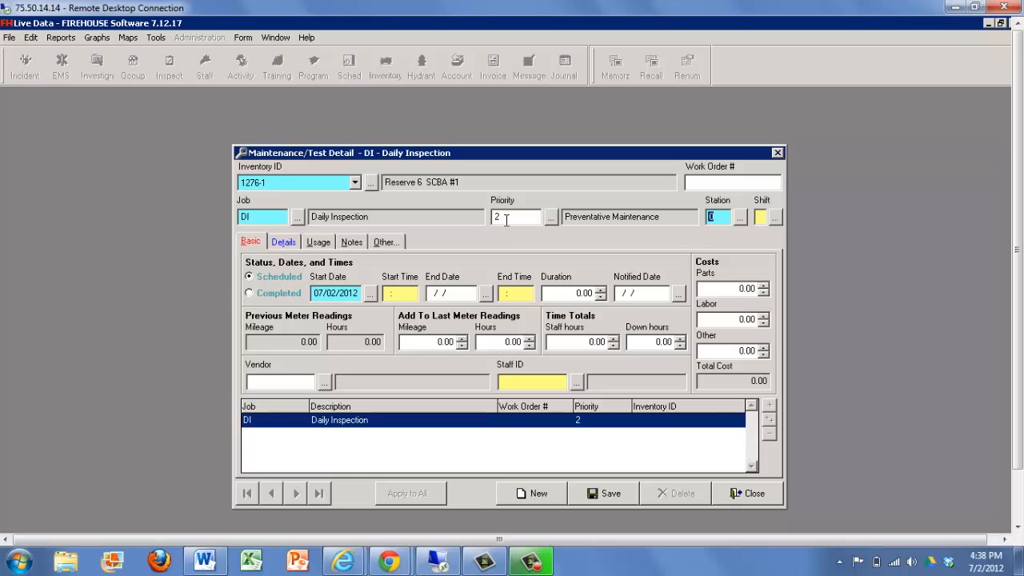
Set the station to 2 and the shift to C, and mark the inspection as Completed.
text(2)
key(Tab)
text(C)
key(Tab)
click(249, 291)
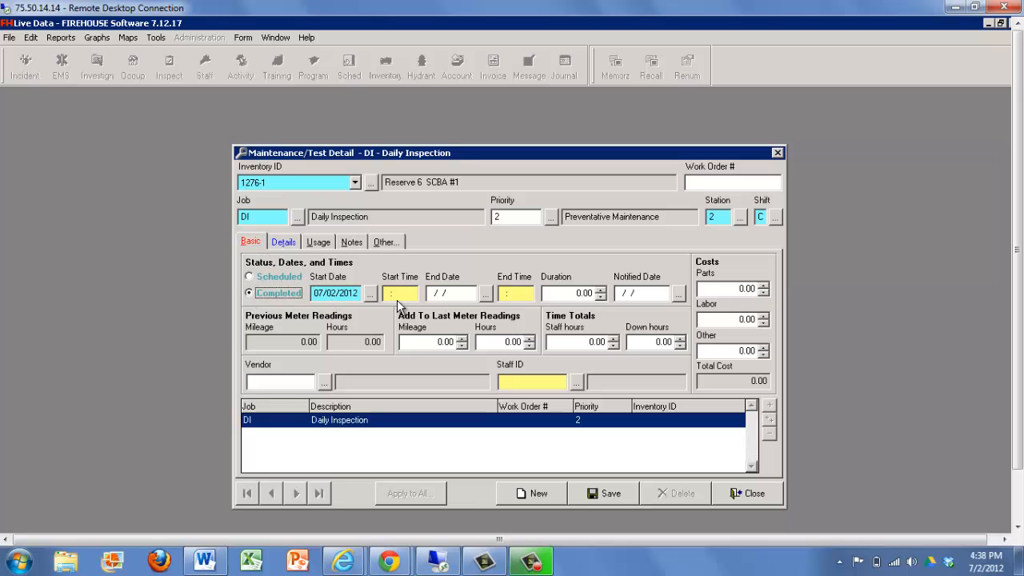
Set the inspection's start time to 18:00, its end date to 07/02/2012 and its end time to 18:05.
key(Tab)
key(Tab)
text(1800)
key(Tab)
text(07/02/201)
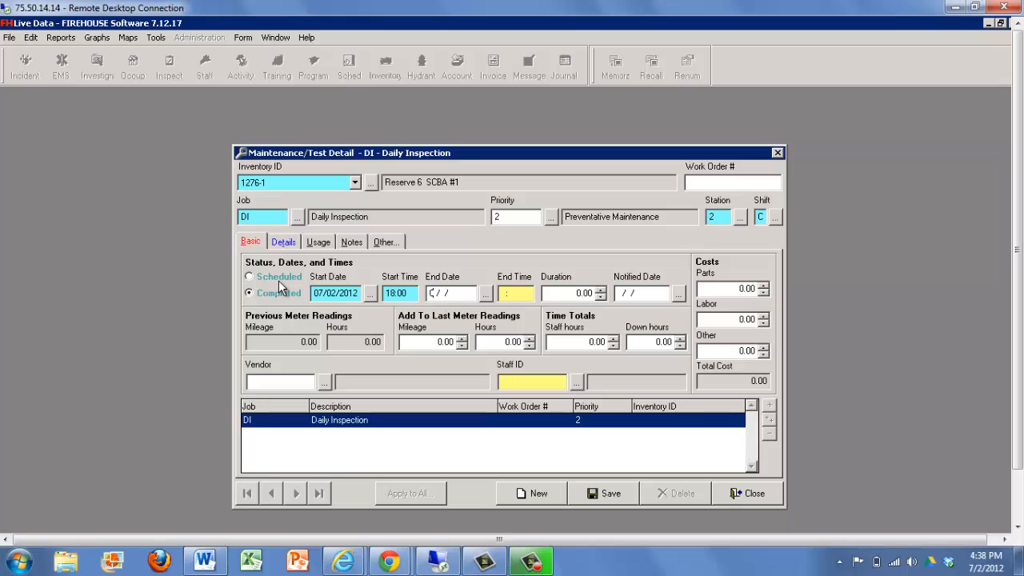
text(2)
key(Tab)
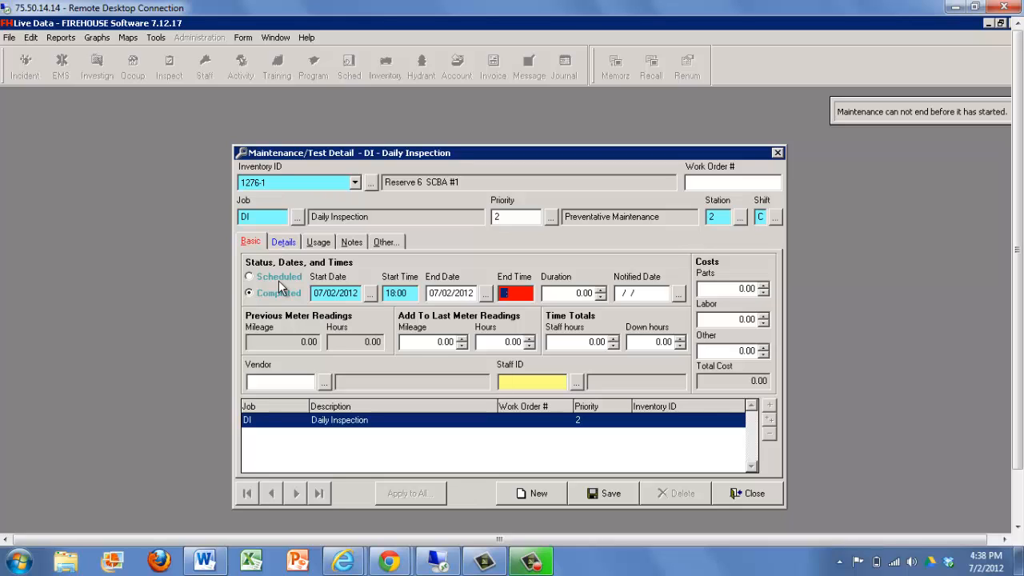
text(1805)
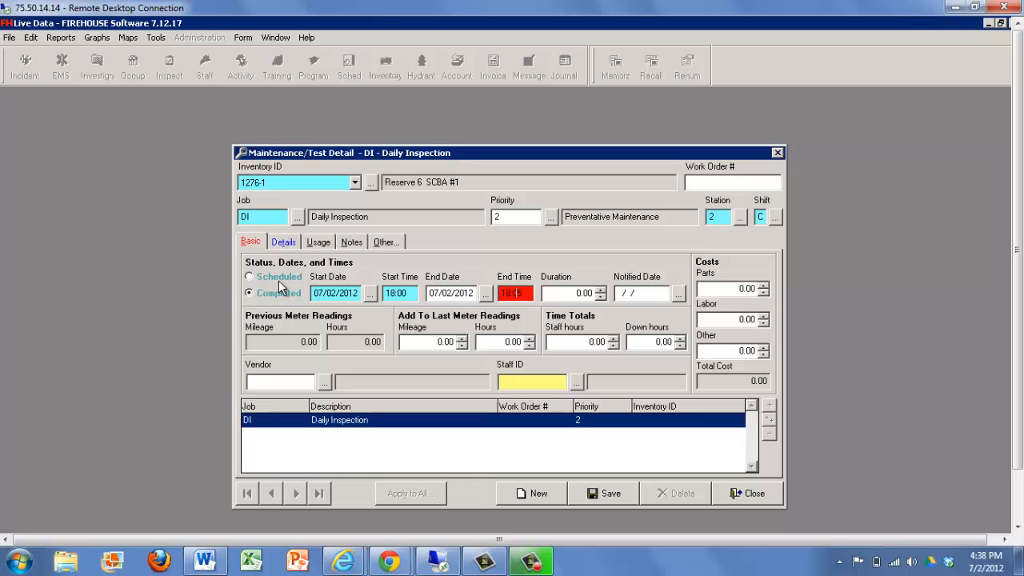
key(Tab)
key(Tab)
key(Tab)
key(Tab)
key(Tab)
key(Tab)
key(Tab)
Enter the inspecting staff member's ID, skip the costs and open the inspection's cylinder pressure and checklist details.
text(30300)
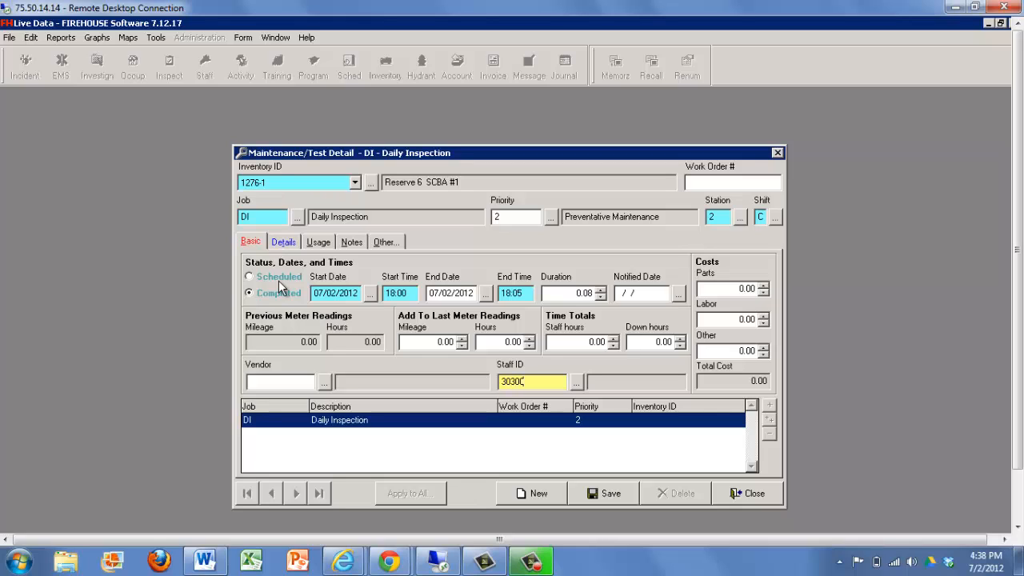
key(Tab)
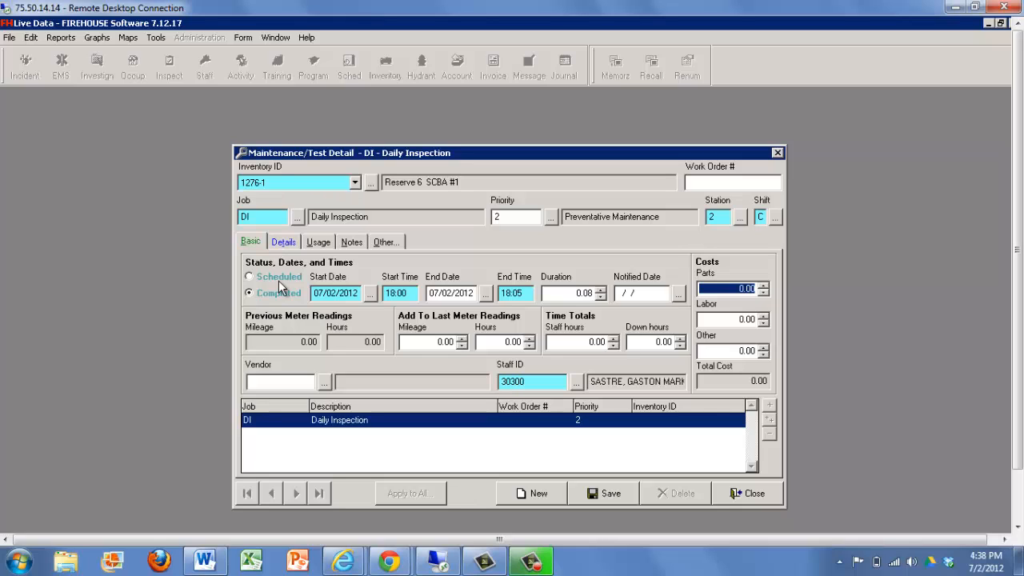
key(Tab)
key(Tab)
key(Tab)
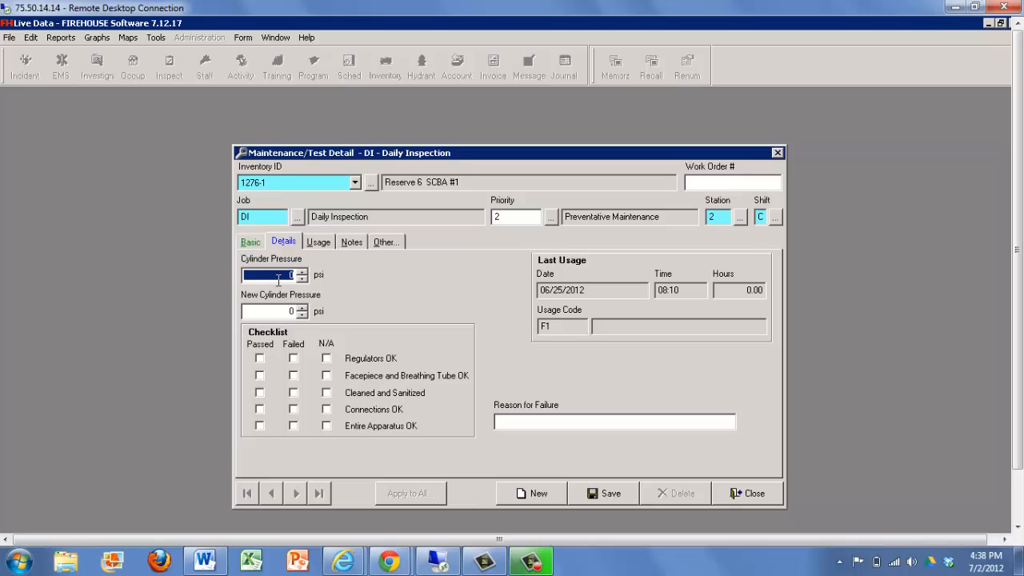
Set both the cylinder pressure and the new cylinder pressure to 4400 psi.
text(4400)
key(Tab)
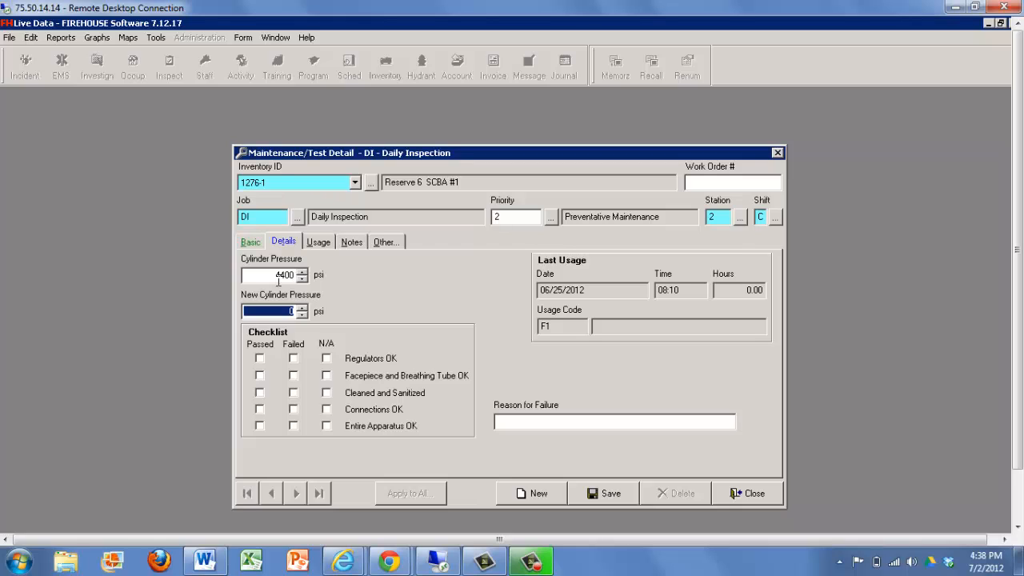
text(4400)
Mark Regulators, Facepiece and Breathing Tube, Connections and Entire Apparatus as Passed, and Cleaned and Sanitized as N/A.
click(259, 359)
click(259, 375)
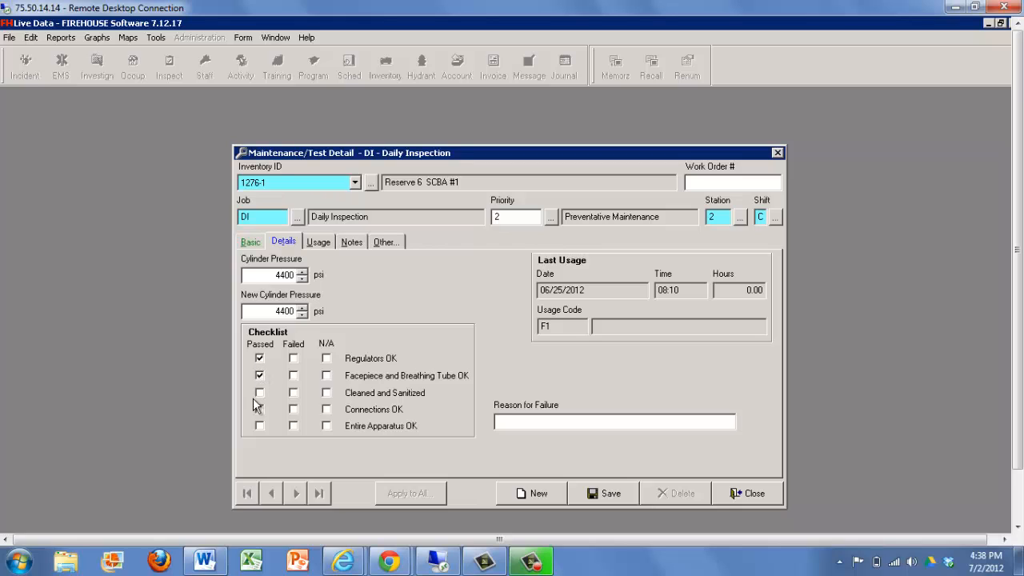
click(327, 393)
click(260, 409)
click(259, 425)
Create a staff activity for the inspection with the inspecting staff member as participant and SCBA4 (SCBA Daily Check) as its type.
click(381, 248)
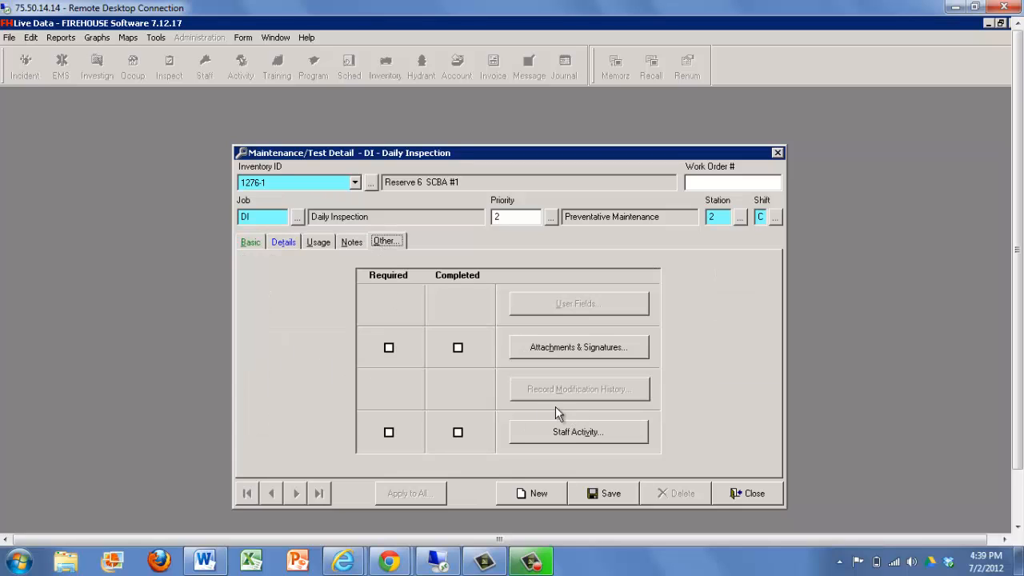
click(564, 432)
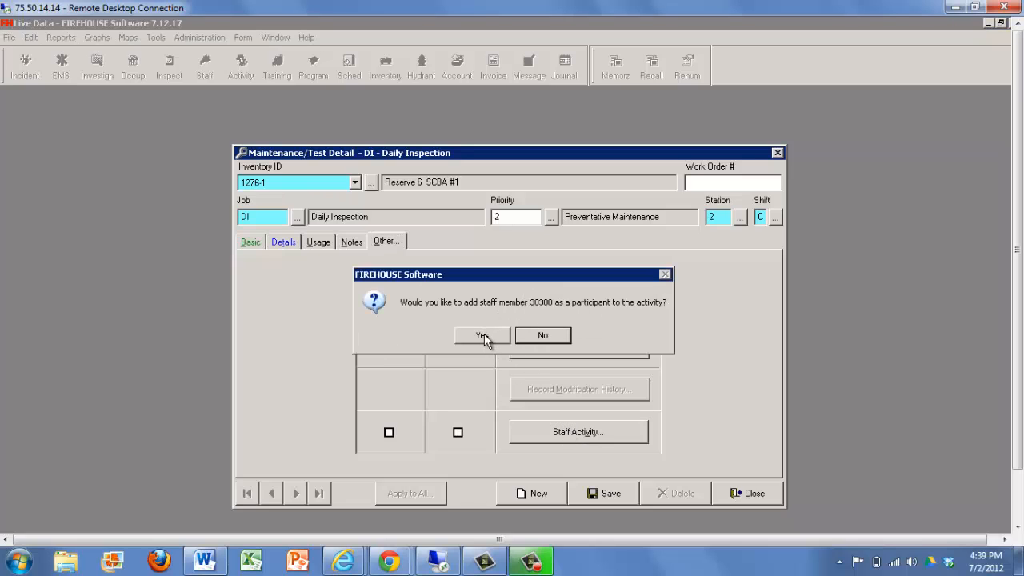
click(482, 336)
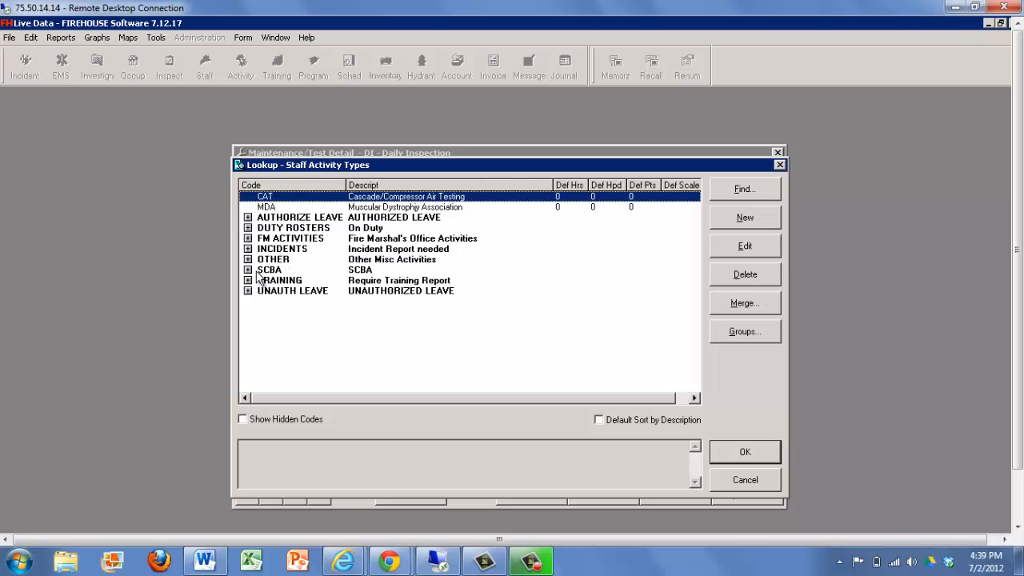
click(248, 271)
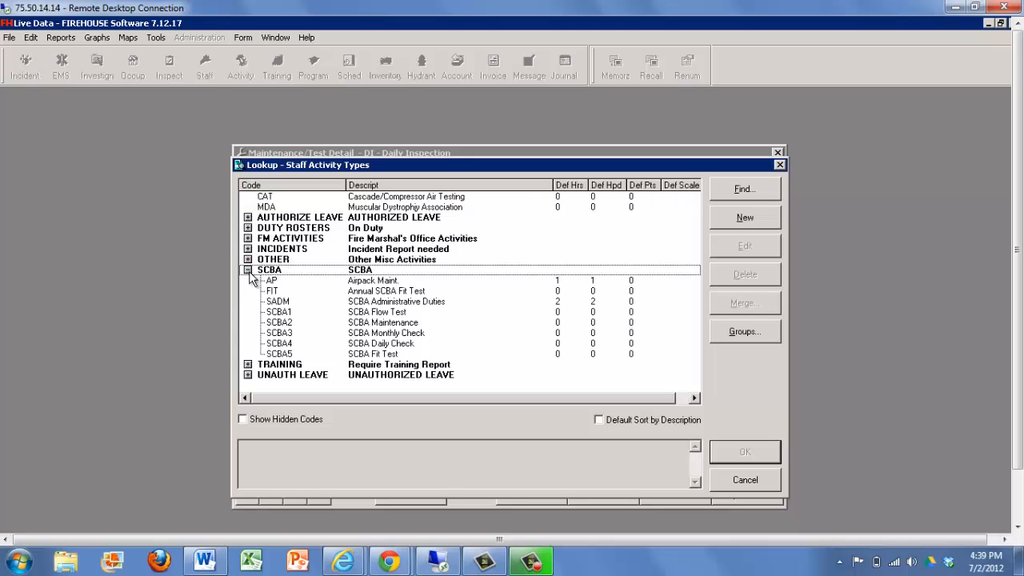
double_click(382, 345)
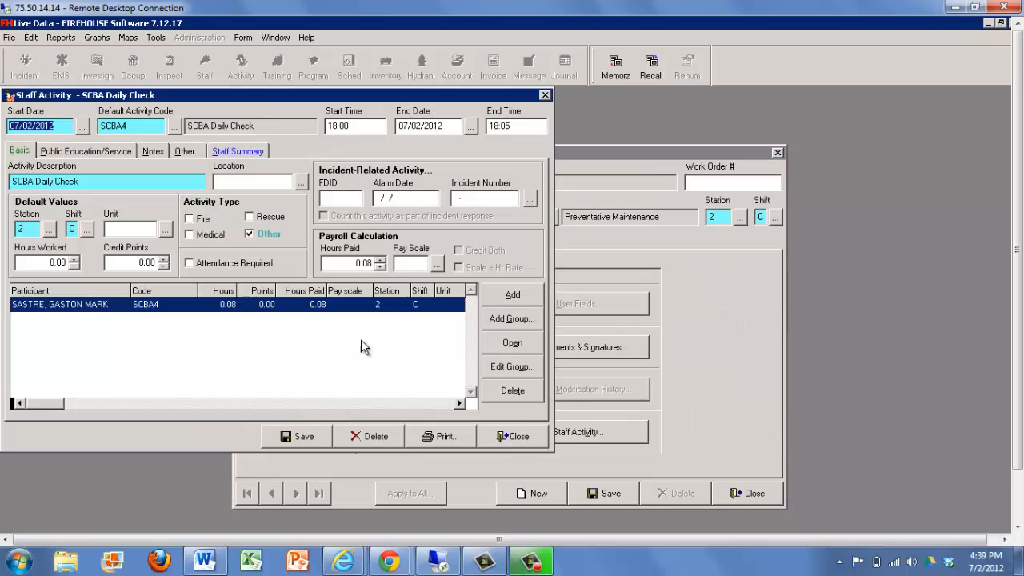
Enter location 4 and unit E2 for the staff activity, and save it along with the daily inspection record.
click(110, 184)
click(234, 181)
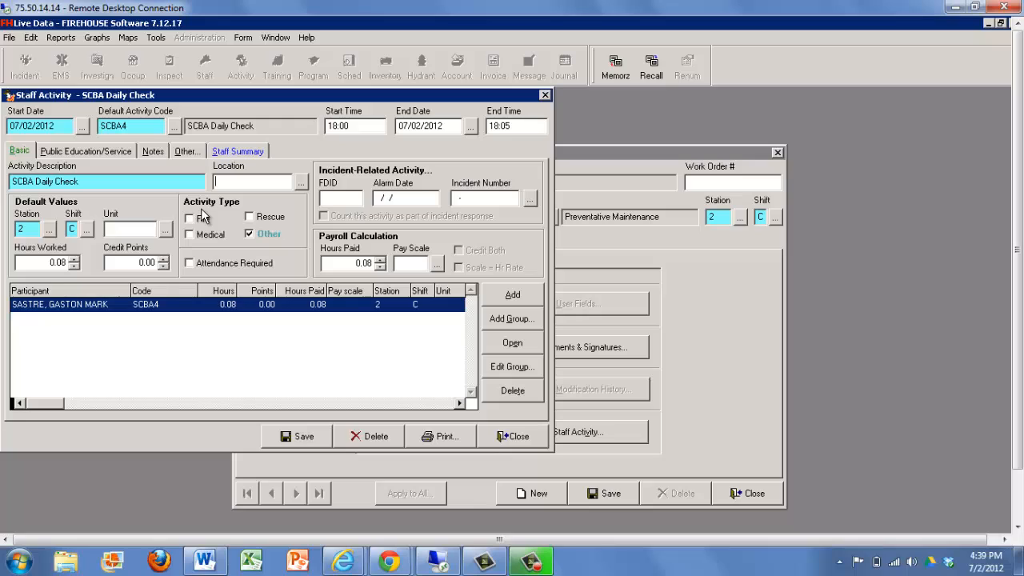
text(4)
click(109, 229)
text(E4)
key(BackSpace)
text(2)
click(135, 264)
click(297, 436)
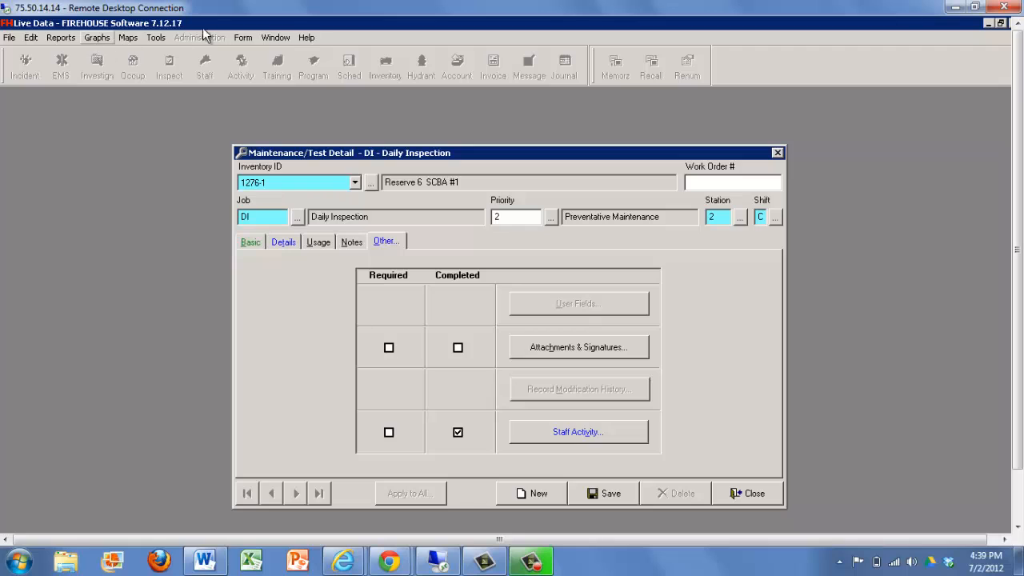
click(610, 494)
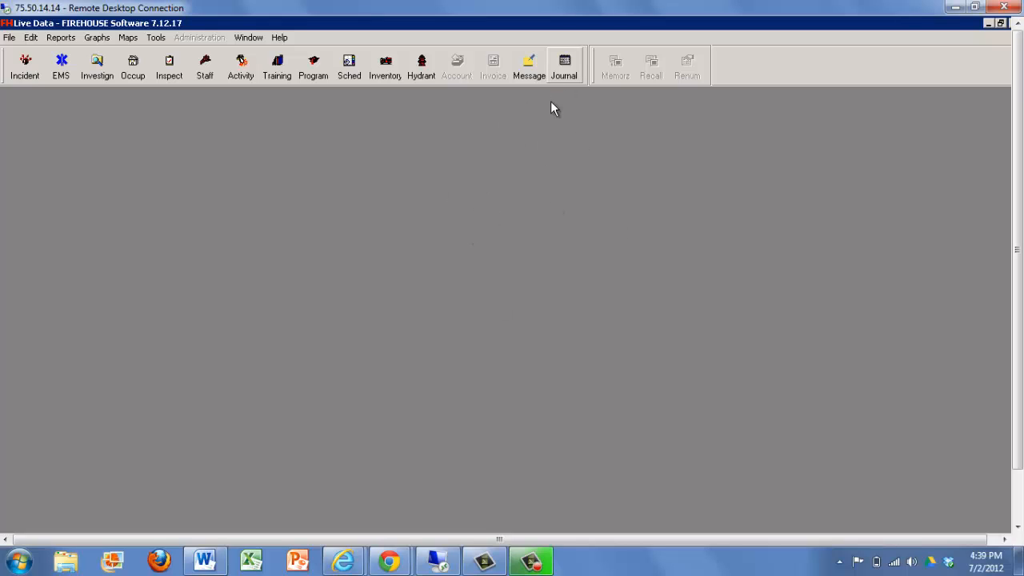
Open the department journal and review the July 2, 2012 entries filtered to staff activities only.
click(565, 67)
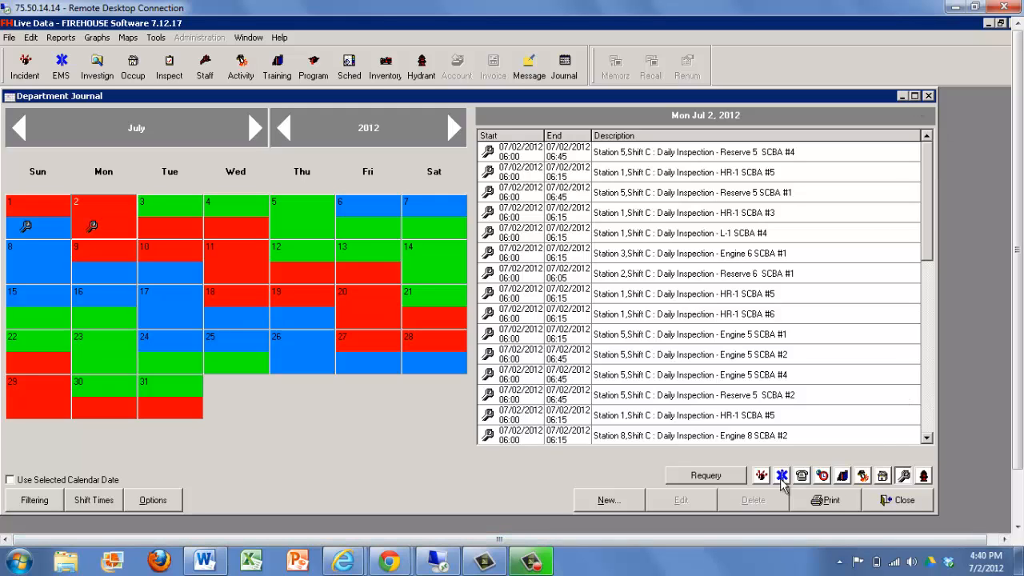
click(903, 475)
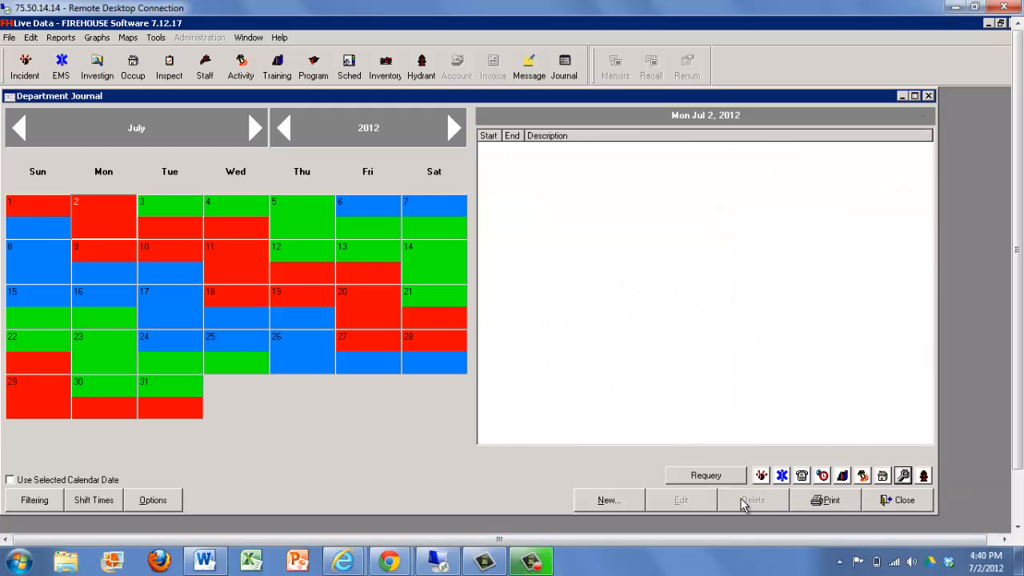
click(822, 475)
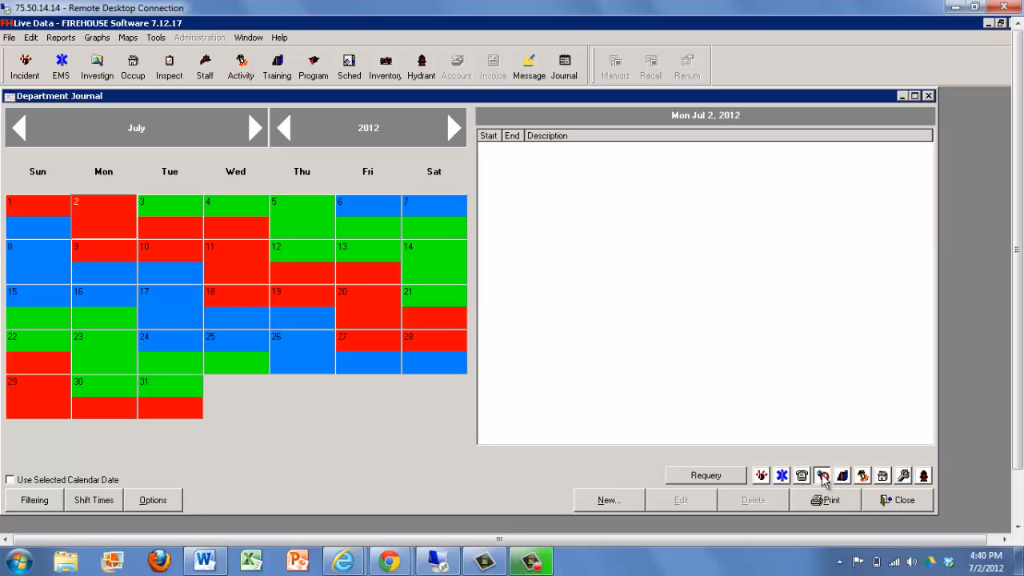
click(863, 477)
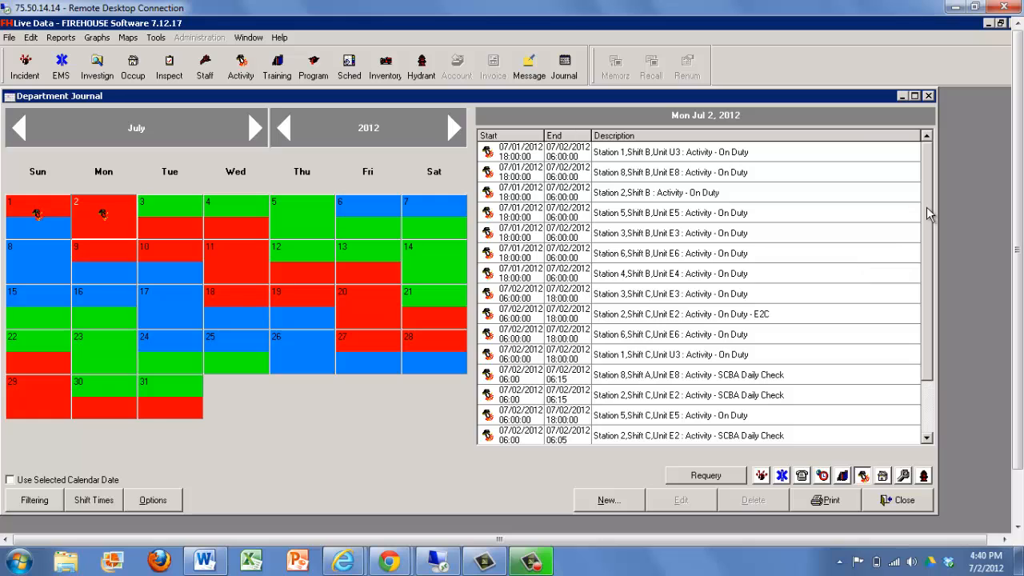
scroll(927, 240, down, 1)
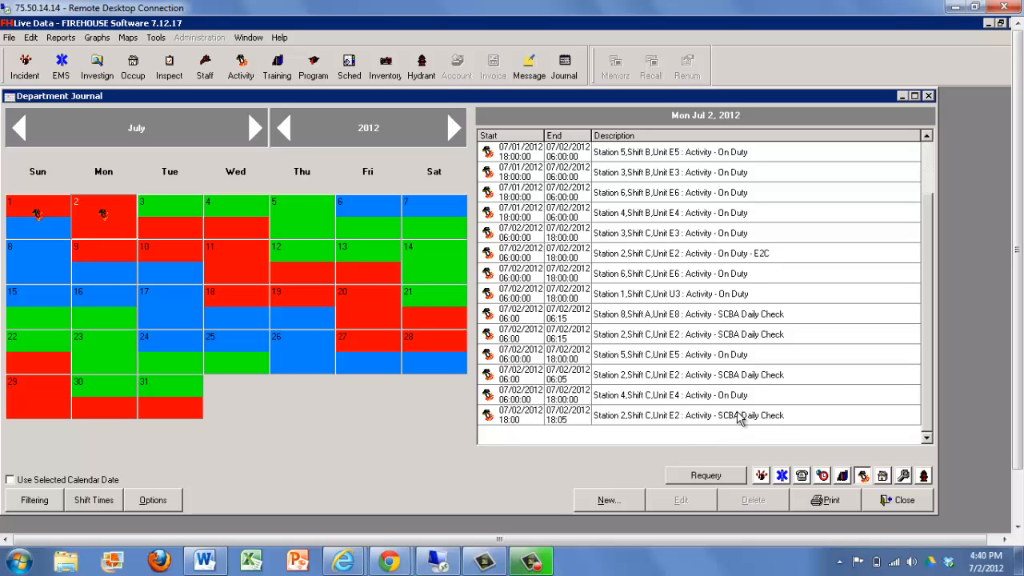
click(864, 480)
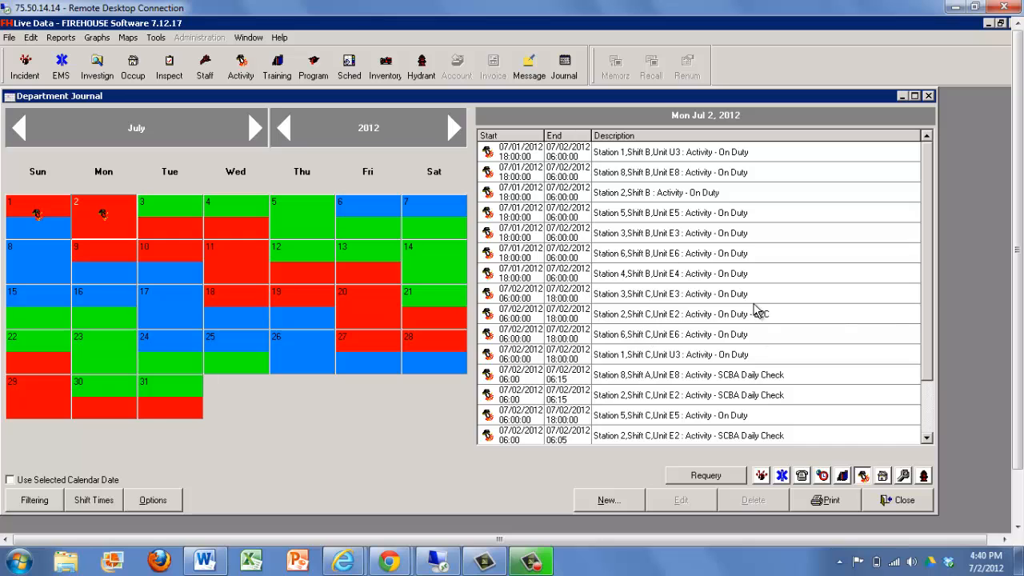
scroll(918, 368, down, 1)
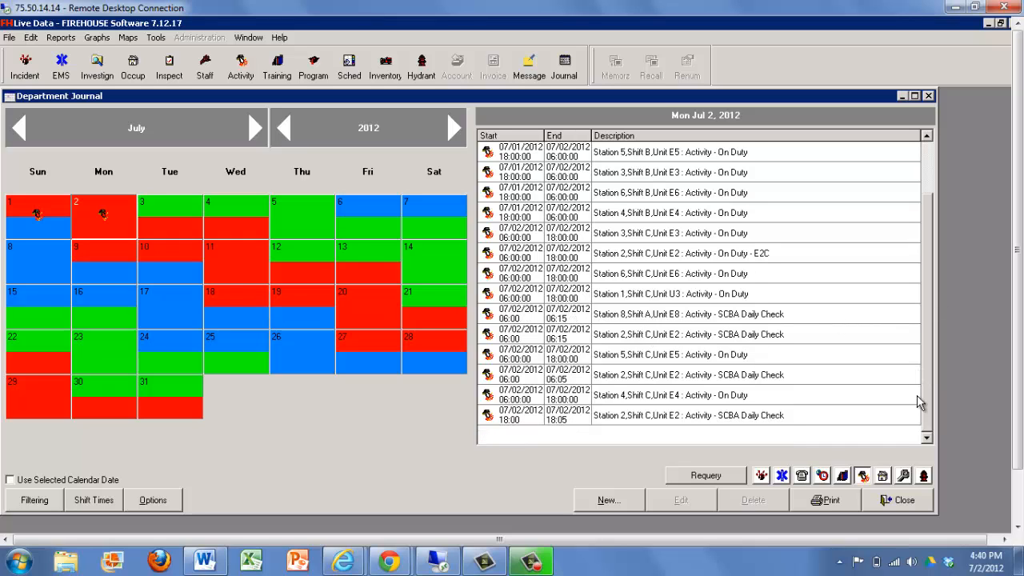
Include maintenance records in the journal and check the 18:00 Reserve 6 SCBA inspection and SCBA Daily Check entries, and close the journal.
click(903, 476)
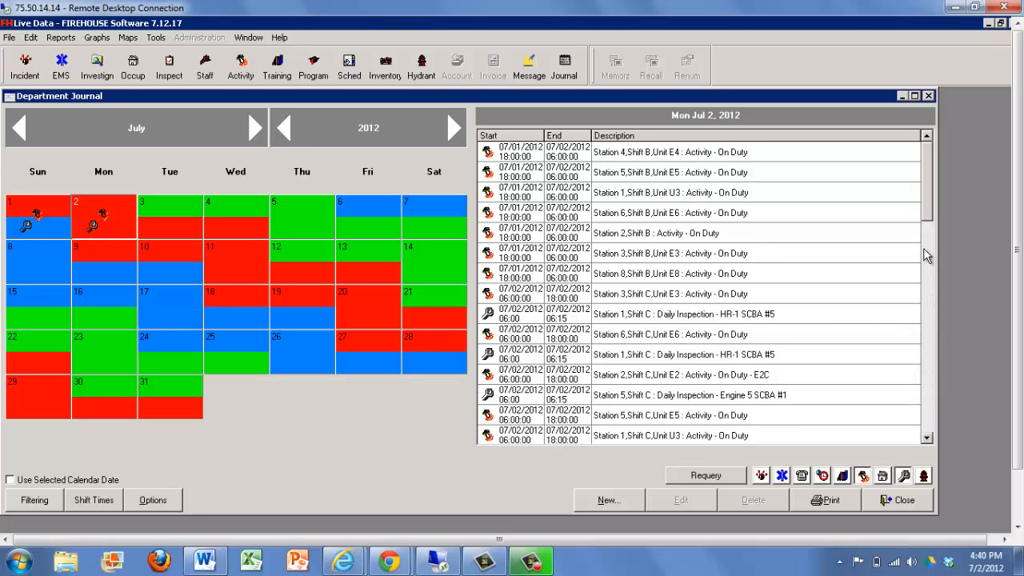
drag(929, 222, 921, 436)
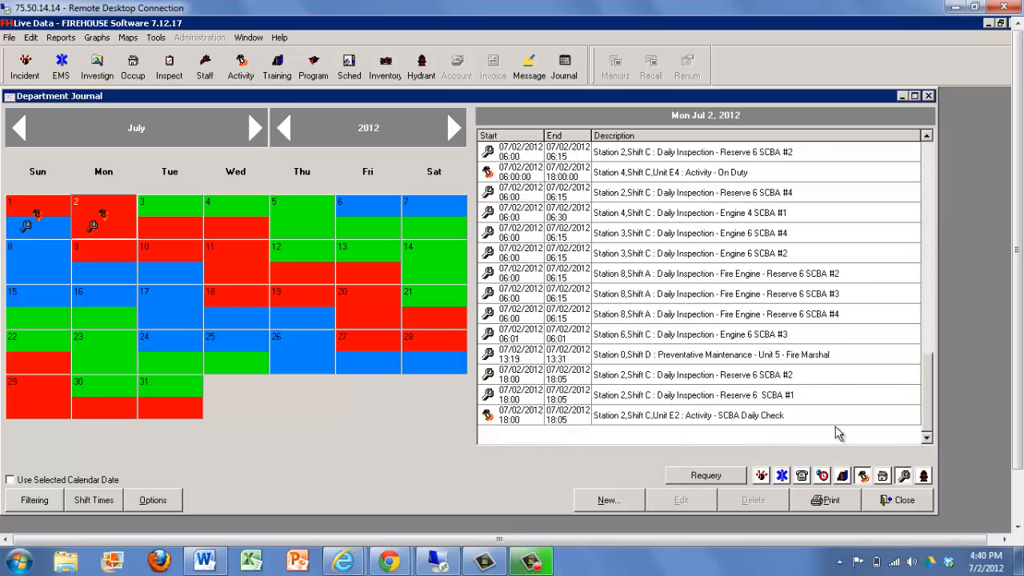
click(662, 424)
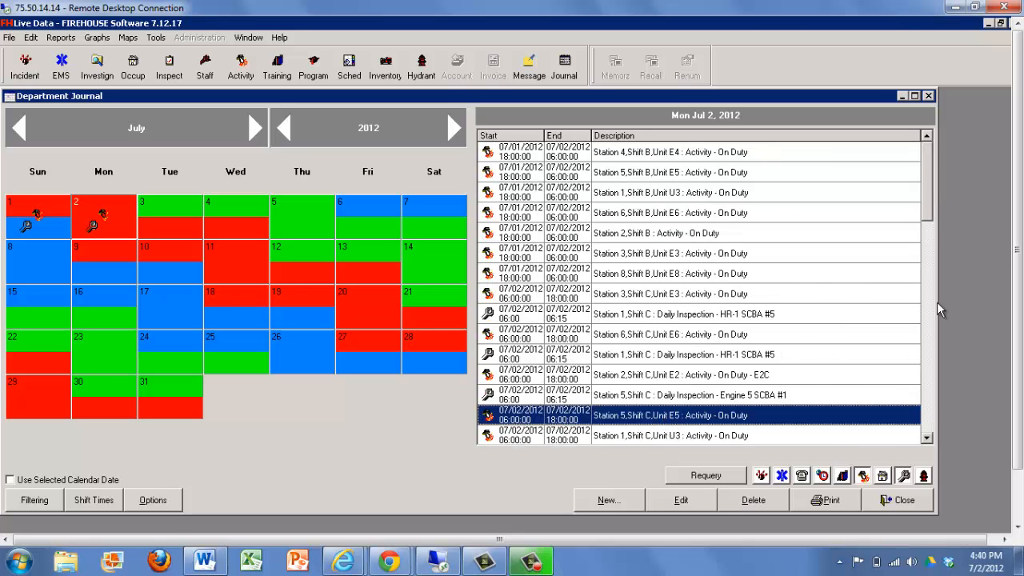
scroll(928, 364, down, 1)
scroll(926, 364, down, 10)
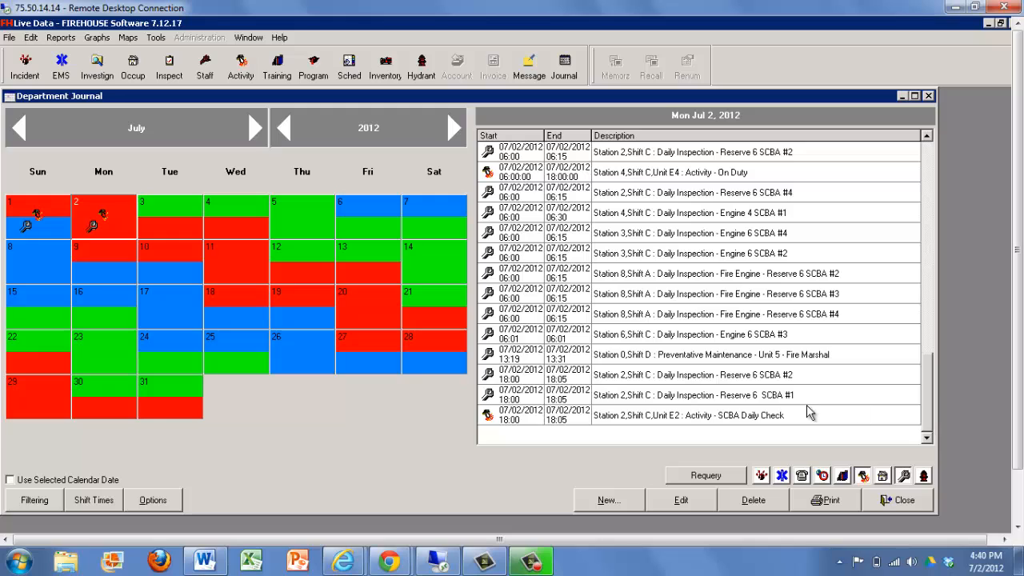
click(780, 416)
click(892, 501)
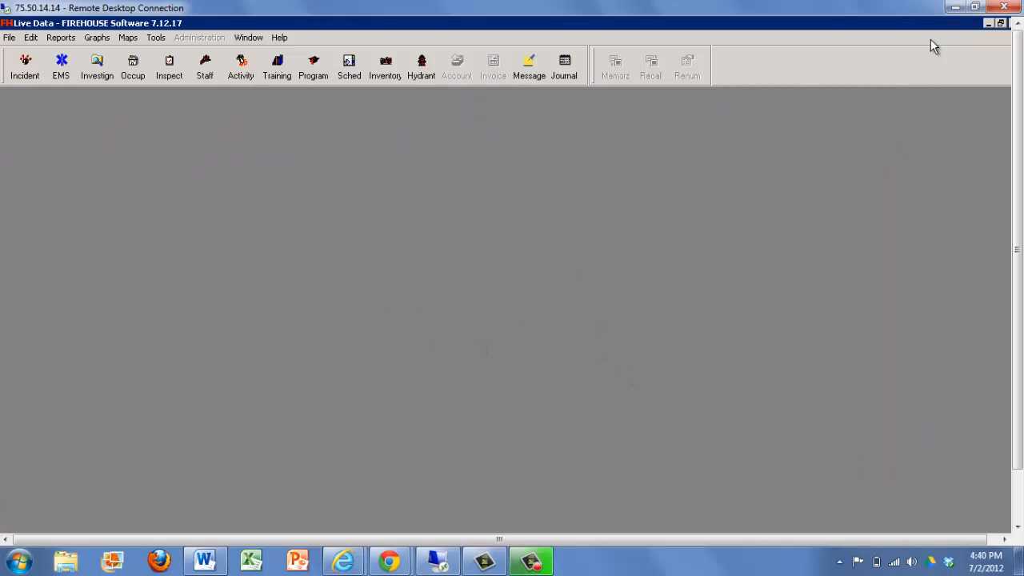
Exit FIREHOUSE Software and disconnect the Remote Desktop session.
click(999, 24)
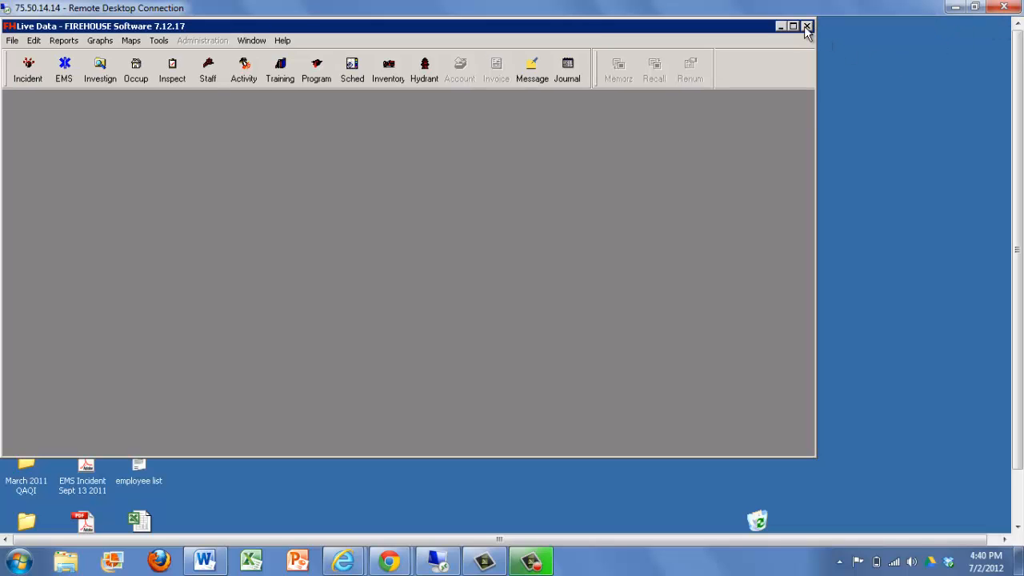
click(806, 26)
click(1003, 8)
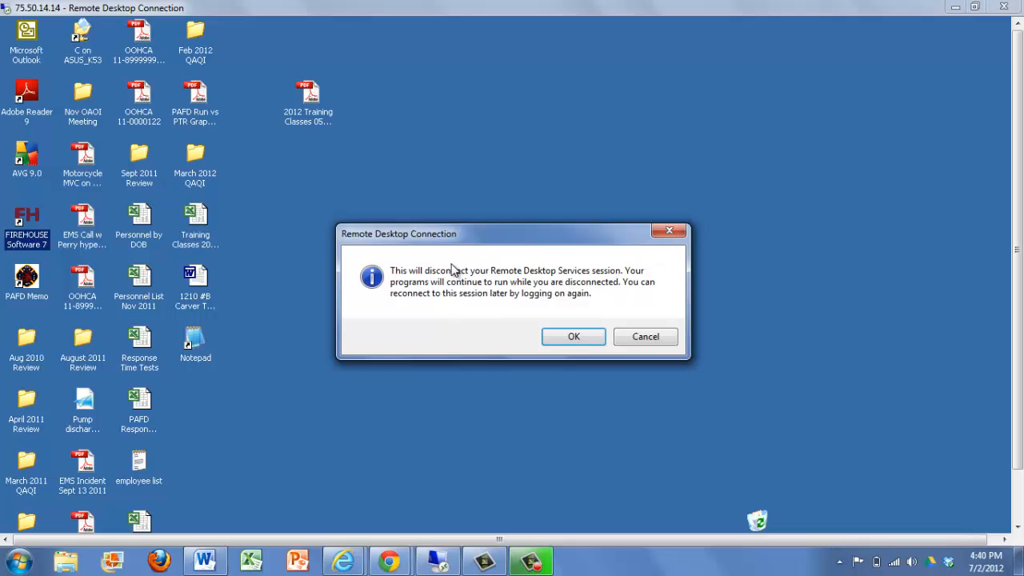
key(Return)
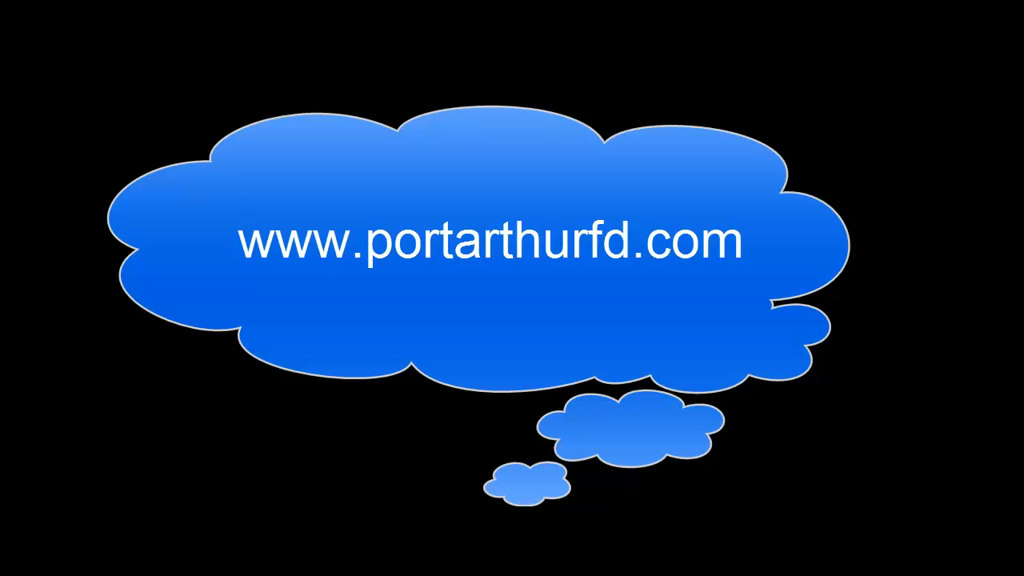